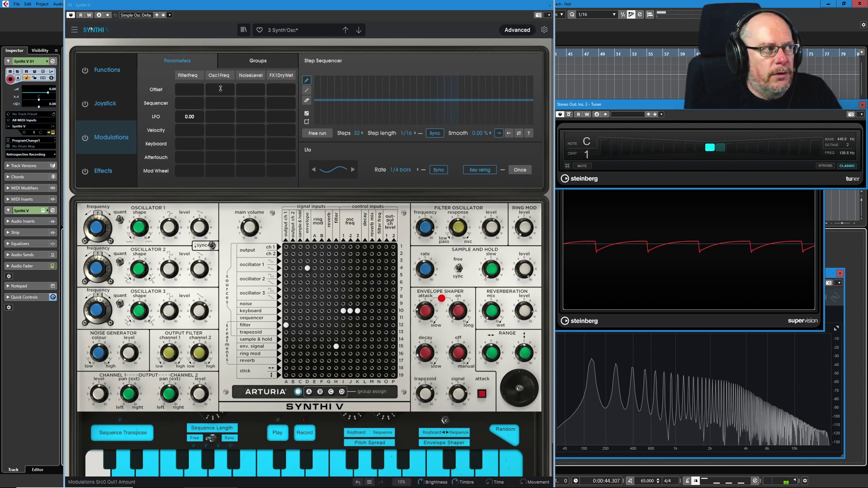
Step: Try an offset modulation of 0.035 on Osc1Freq and clear it again
{"action": "left_click_drag", "start_coordinate": [214, 88], "coordinate": [213, 87]}
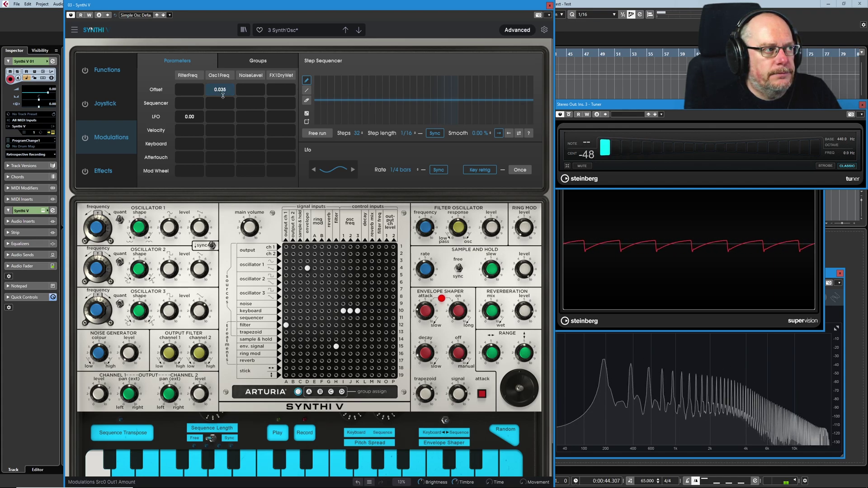
{"action": "double_click", "coordinate": [219, 92]}
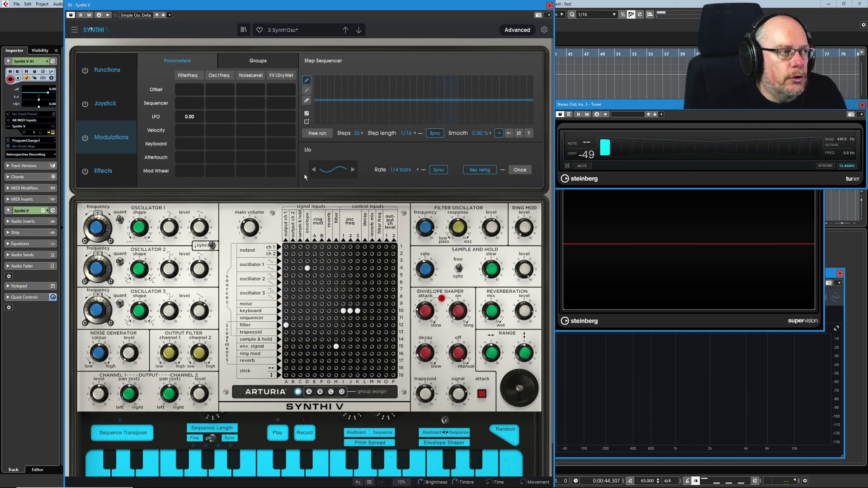
{"action": "left_click", "coordinate": [84, 137]}
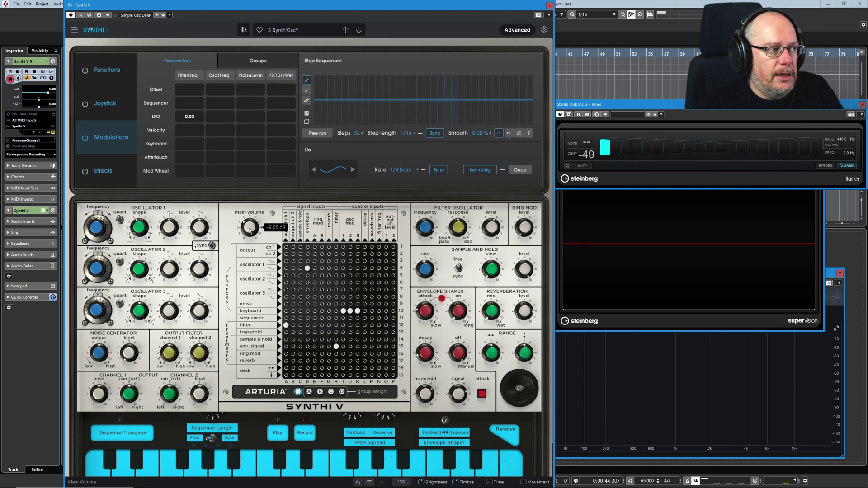
Step: Lower the main volume slightly and set the Osc1Freq offset modulation to 0.042
{"action": "left_click_drag", "start_coordinate": [249, 229], "coordinate": [249, 235]}
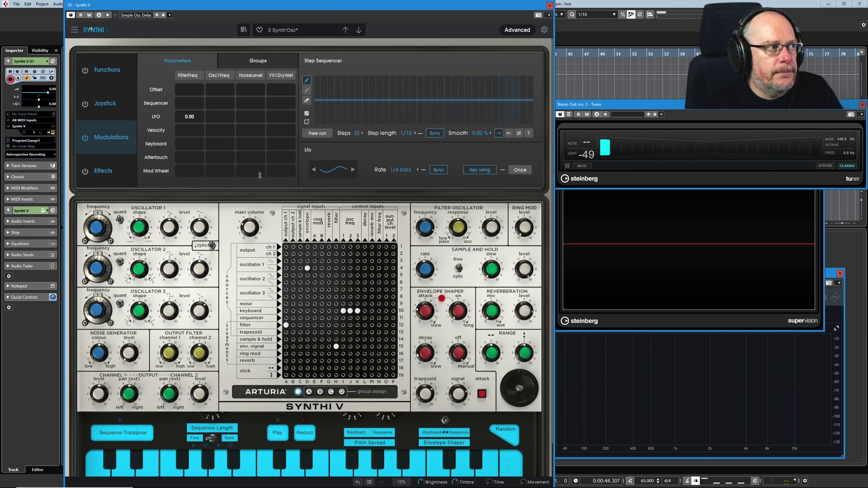
{"action": "mouse_move", "coordinate": [219, 91]}
{"action": "left_mouse_down"}
{"action": "mouse_move", "coordinate": [225, 75]}
{"action": "mouse_move", "coordinate": [224, 86]}
{"action": "left_mouse_up"}
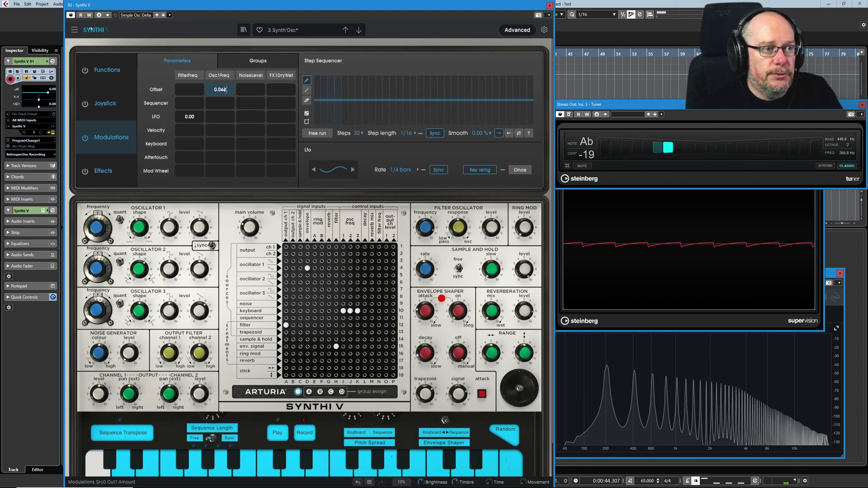
{"action": "left_click_drag", "start_coordinate": [220, 90], "coordinate": [219, 91]}
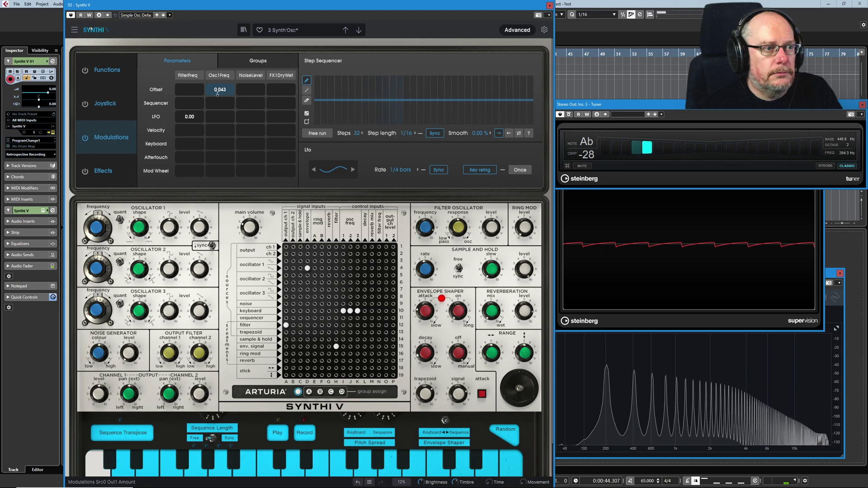
{"action": "scroll", "coordinate": [220, 90], "scroll_direction": "down", "scroll_amount": 1}
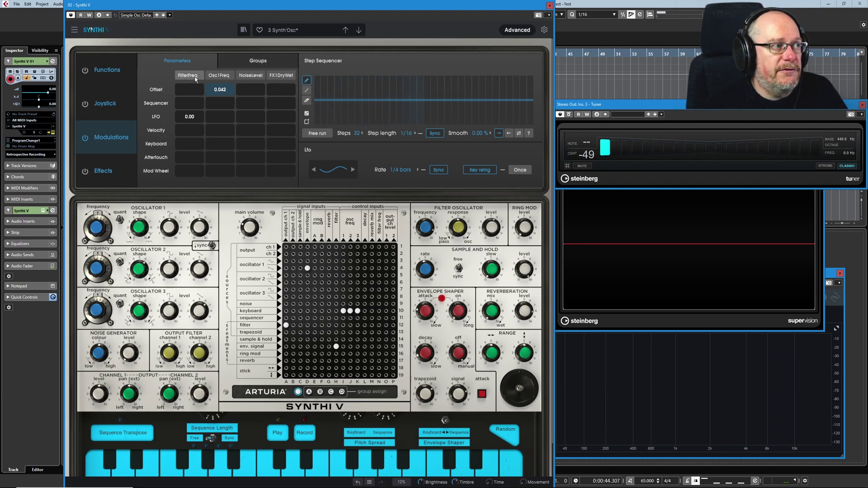
Step: View the destination list for the Osc1Freq modulation column and close it, keeping the assignment
{"action": "left_click", "coordinate": [224, 77]}
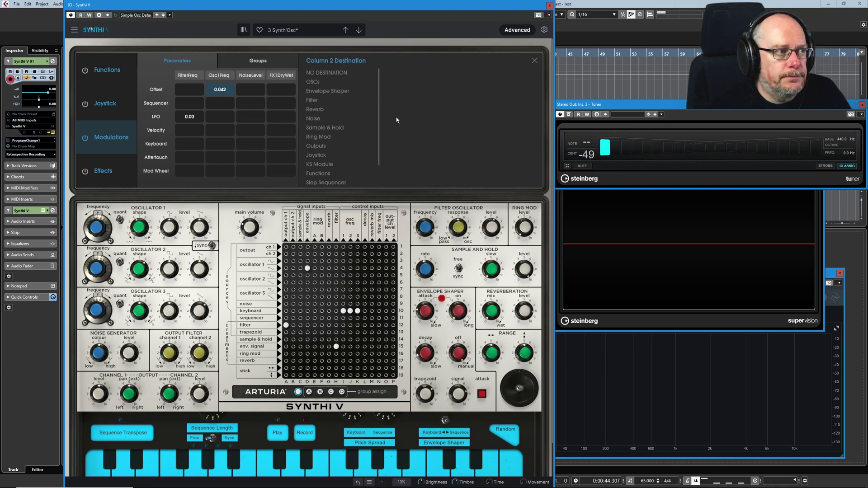
{"action": "left_click", "coordinate": [189, 90]}
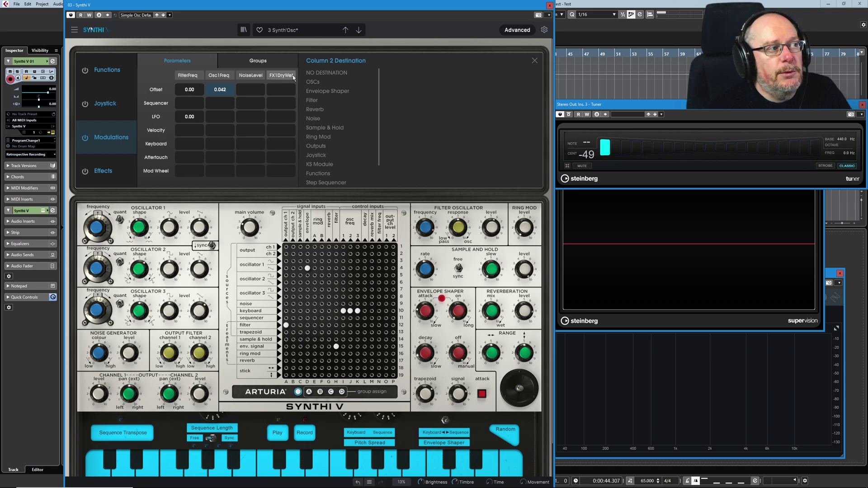
{"action": "left_click", "coordinate": [536, 62]}
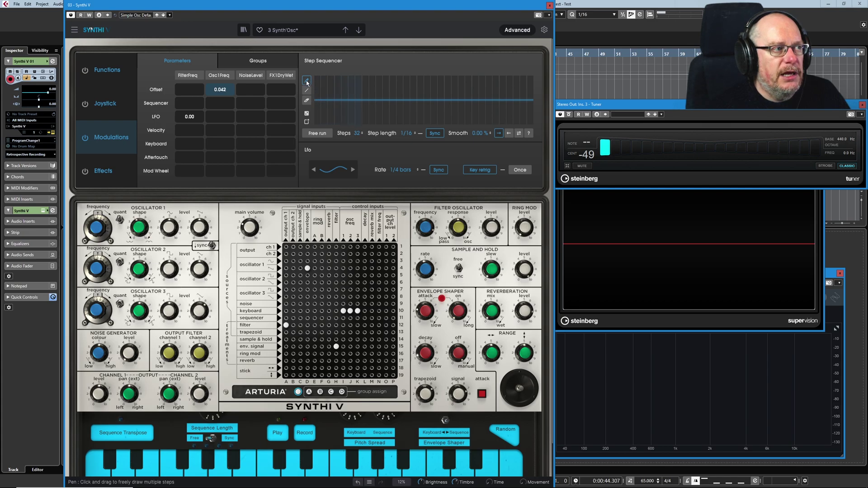
Step: Draw a freehand wave of positive and negative values across all 32 steps of the step sequencer
{"action": "mouse_move", "coordinate": [317, 102]}
{"action": "left_mouse_down"}
{"action": "mouse_move", "coordinate": [352, 80]}
{"action": "mouse_move", "coordinate": [396, 118]}
{"action": "mouse_move", "coordinate": [415, 115]}
{"action": "mouse_move", "coordinate": [442, 85]}
{"action": "mouse_move", "coordinate": [481, 114]}
{"action": "mouse_move", "coordinate": [533, 99]}
{"action": "left_mouse_up"}
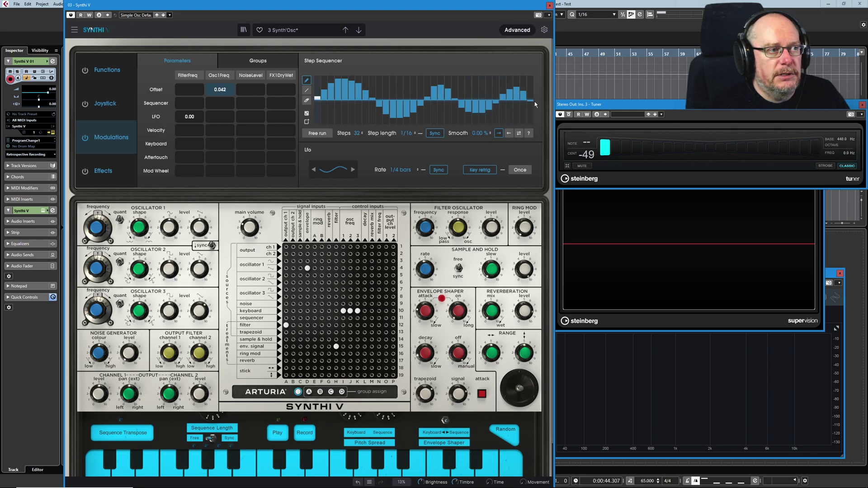
Step: Clear the Osc1Freq offset modulation and set the Sequencer modulation amount for Osc1Freq to 0.085
{"action": "double_click", "coordinate": [219, 89]}
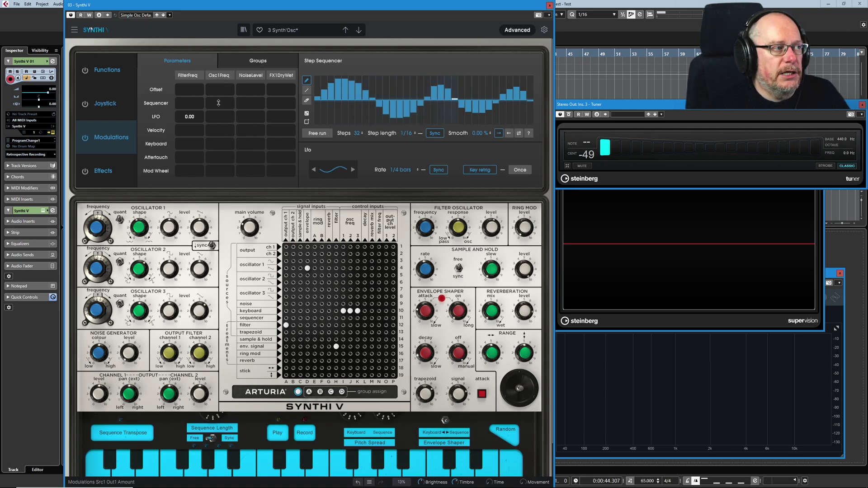
{"action": "left_click_drag", "start_coordinate": [218, 103], "coordinate": [218, 96]}
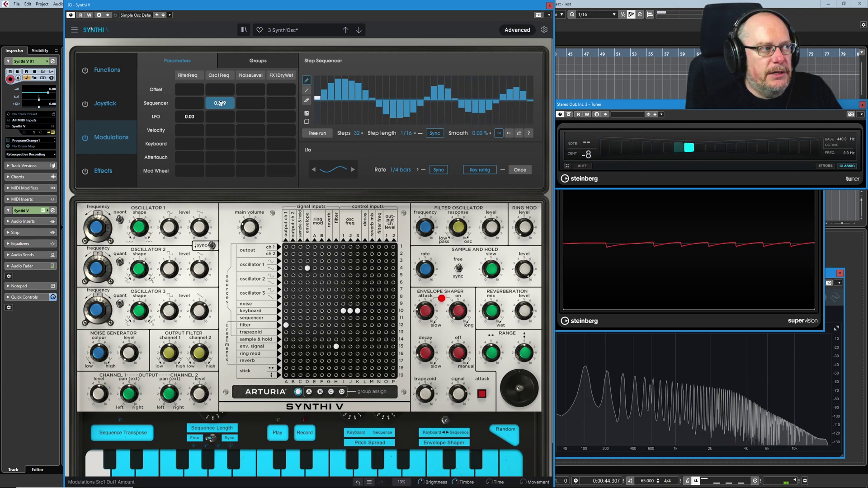
{"action": "left_click_drag", "start_coordinate": [220, 103], "coordinate": [220, 120]}
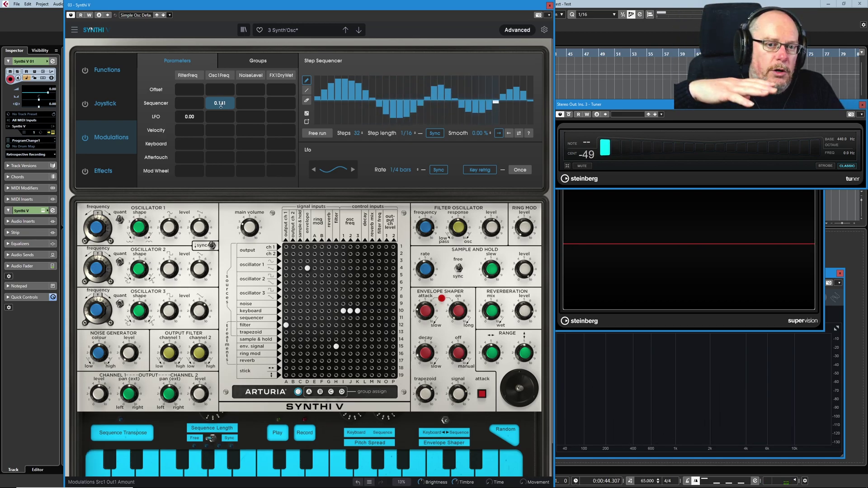
{"action": "left_click_drag", "start_coordinate": [220, 105], "coordinate": [220, 113]}
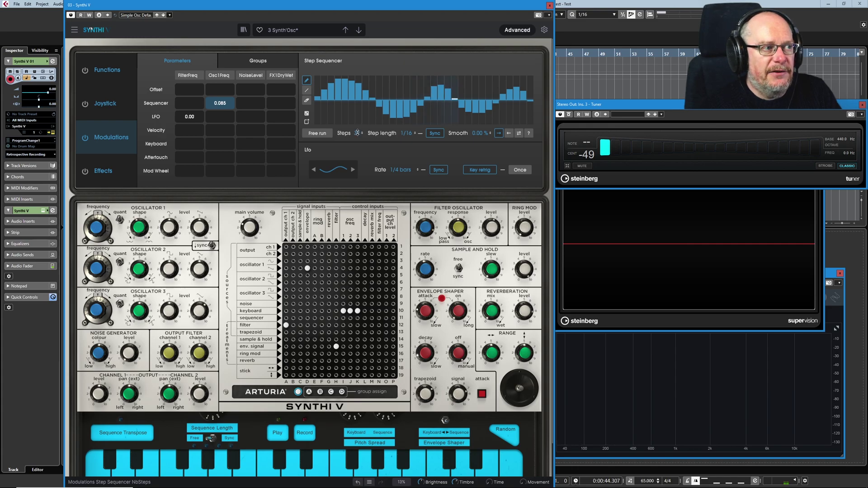
Step: Set the step sequencer to 16 steps with a step length of 1/32
{"action": "left_click_drag", "start_coordinate": [357, 133], "coordinate": [358, 177]}
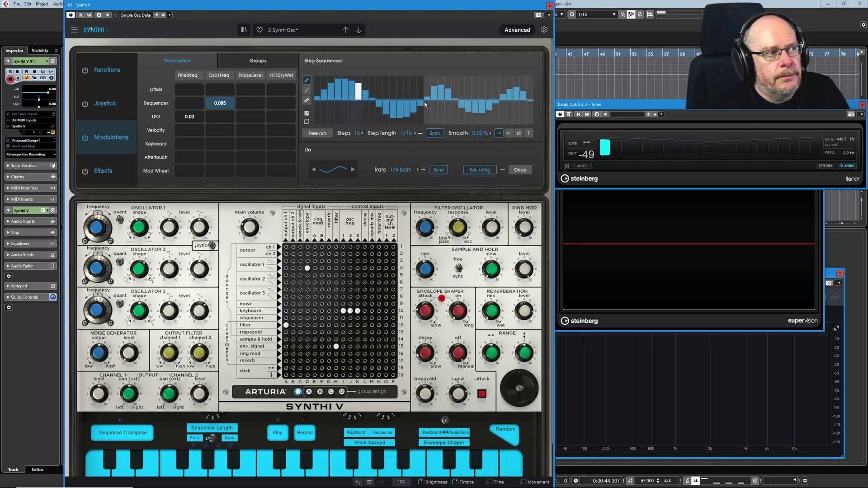
{"action": "left_click_drag", "start_coordinate": [405, 133], "coordinate": [406, 129]}
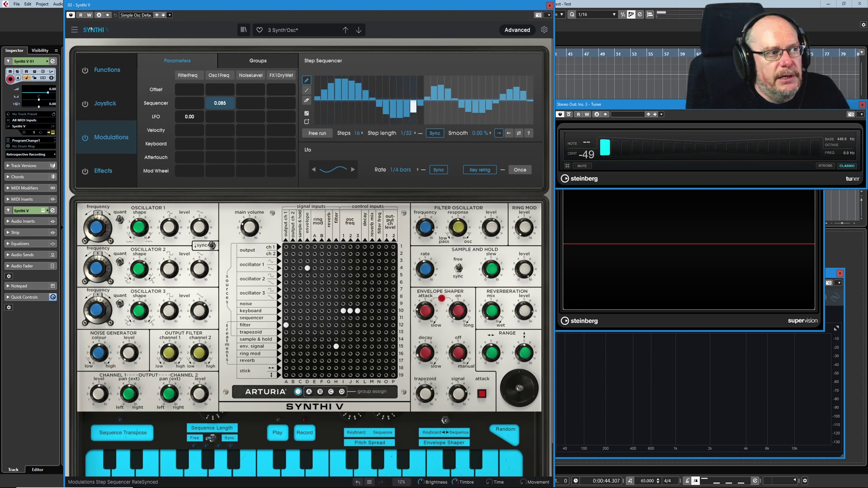
Step: Turn off tempo sync for the step sequencer and set its step length to 0.45
{"action": "left_click", "coordinate": [435, 133]}
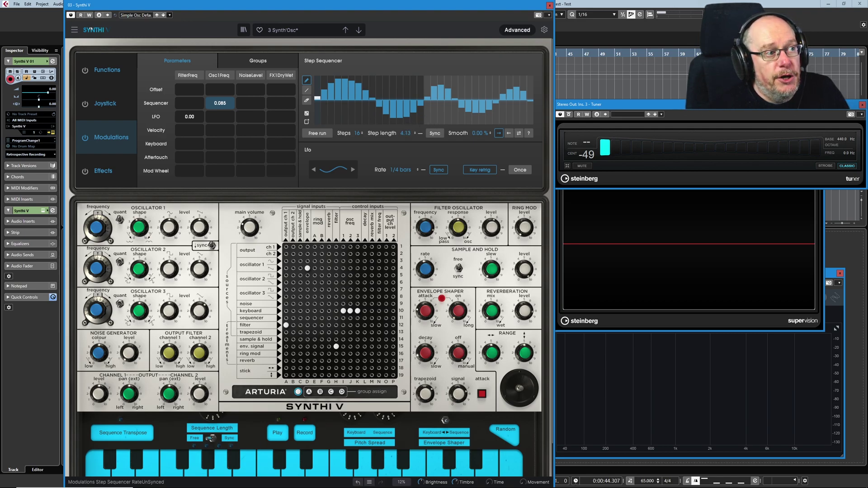
{"action": "left_click_drag", "start_coordinate": [406, 134], "coordinate": [405, 135]}
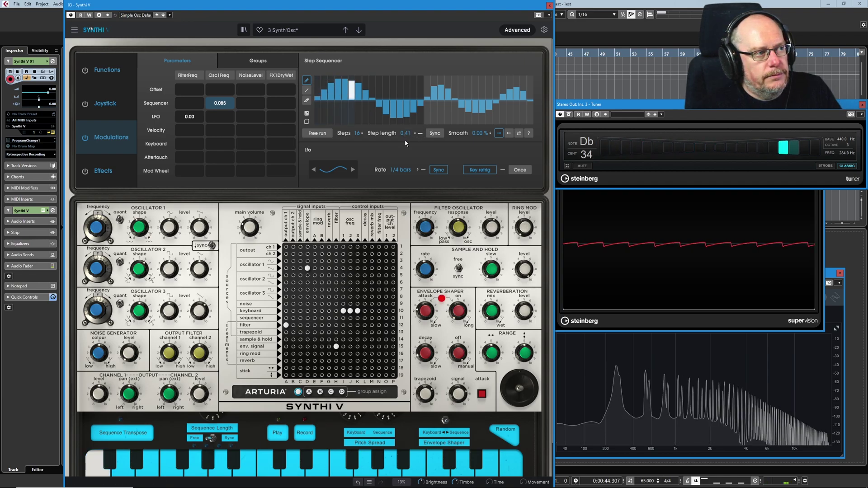
{"action": "left_click_drag", "start_coordinate": [406, 134], "coordinate": [406, 153]}
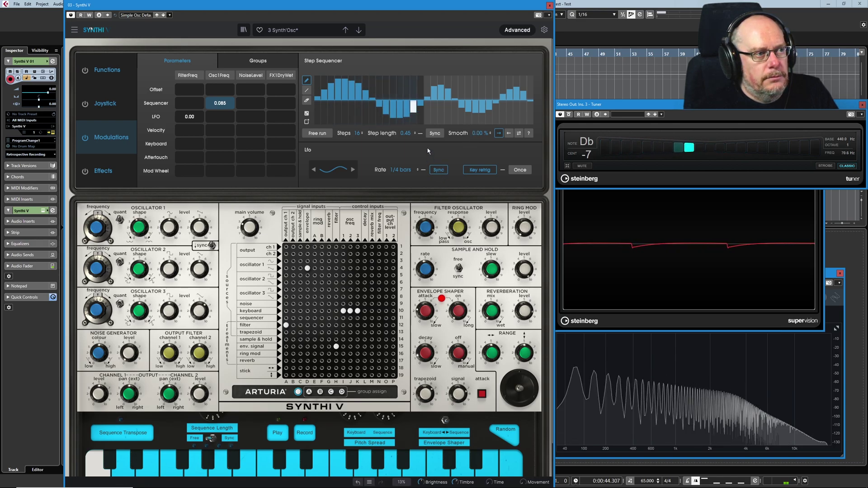
Step: Try the step sequencer's playback directions and set it to Forward & Backward
{"action": "left_click", "coordinate": [508, 133]}
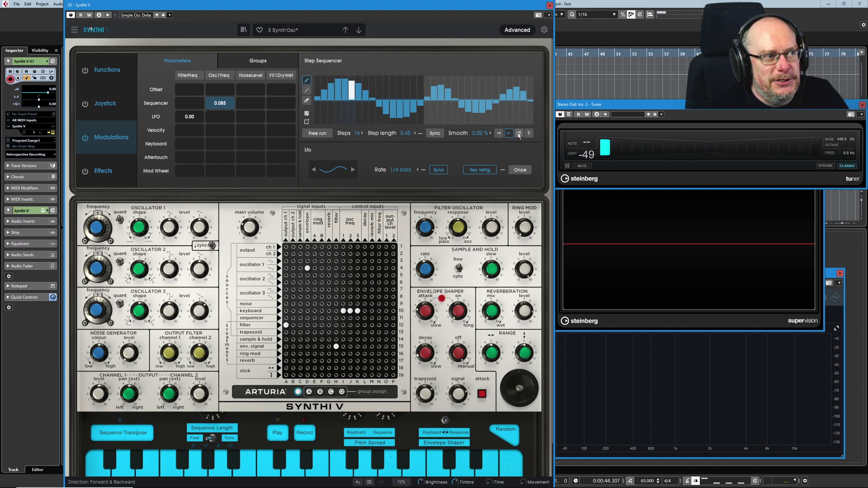
{"action": "left_click", "coordinate": [518, 134]}
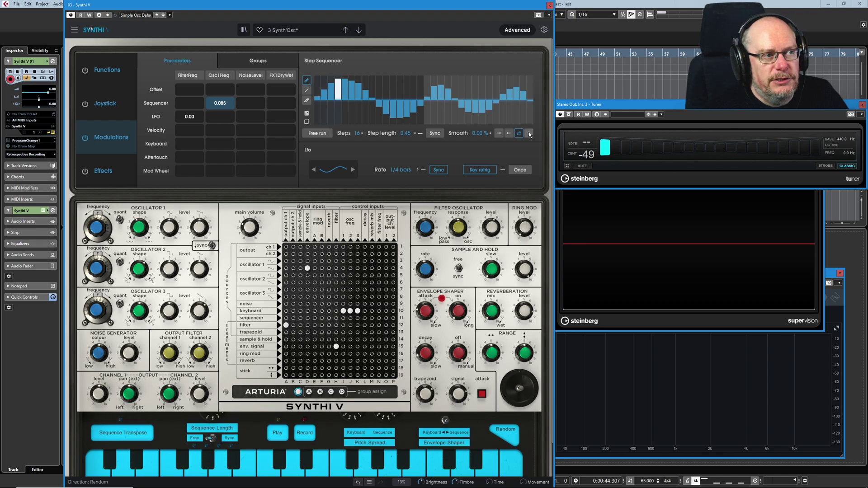
{"action": "left_click", "coordinate": [529, 133]}
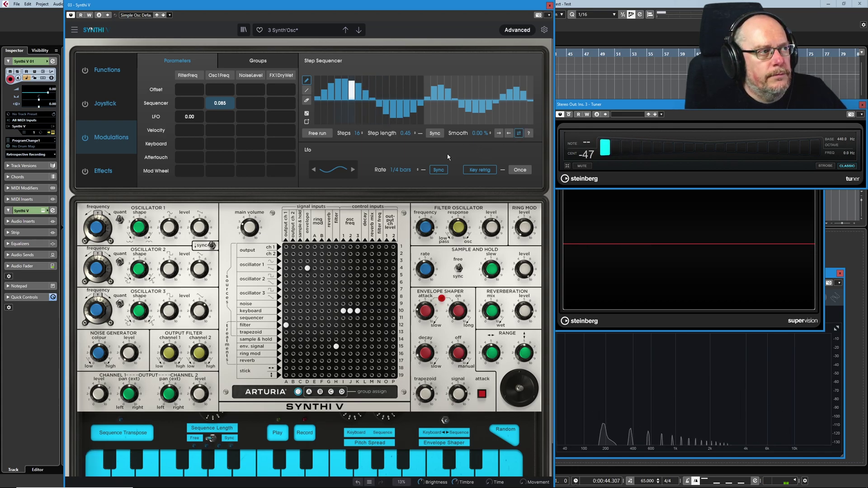
Step: Draw a straight rising ramp across the 16 active sequencer steps with the line tool and erase it again
{"action": "left_click", "coordinate": [306, 91]}
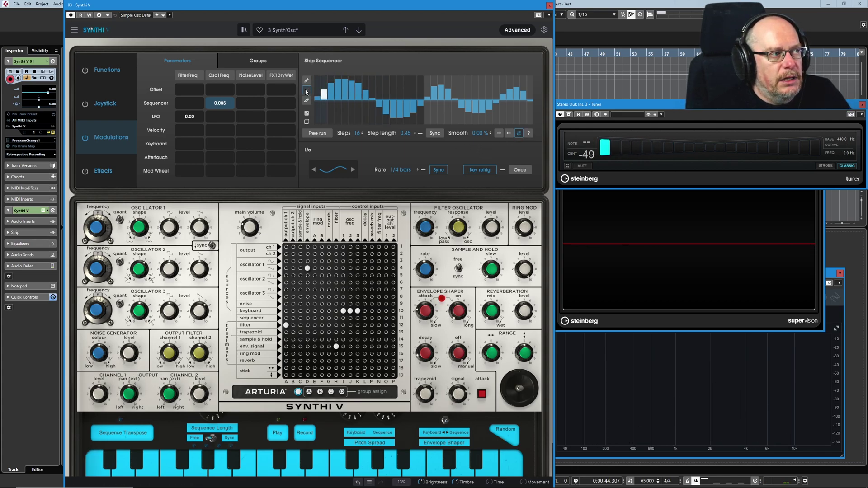
{"action": "mouse_move", "coordinate": [316, 106]}
{"action": "left_mouse_down"}
{"action": "mouse_move", "coordinate": [342, 90]}
{"action": "mouse_move", "coordinate": [443, 70]}
{"action": "mouse_move", "coordinate": [415, 89]}
{"action": "mouse_move", "coordinate": [422, 121]}
{"action": "mouse_move", "coordinate": [397, 87]}
{"action": "mouse_move", "coordinate": [417, 108]}
{"action": "mouse_move", "coordinate": [414, 76]}
{"action": "left_mouse_up"}
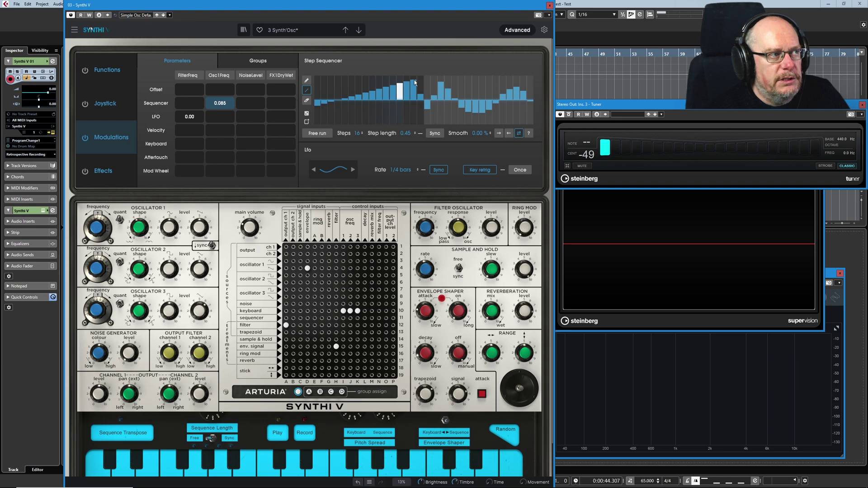
{"action": "left_click", "coordinate": [306, 101]}
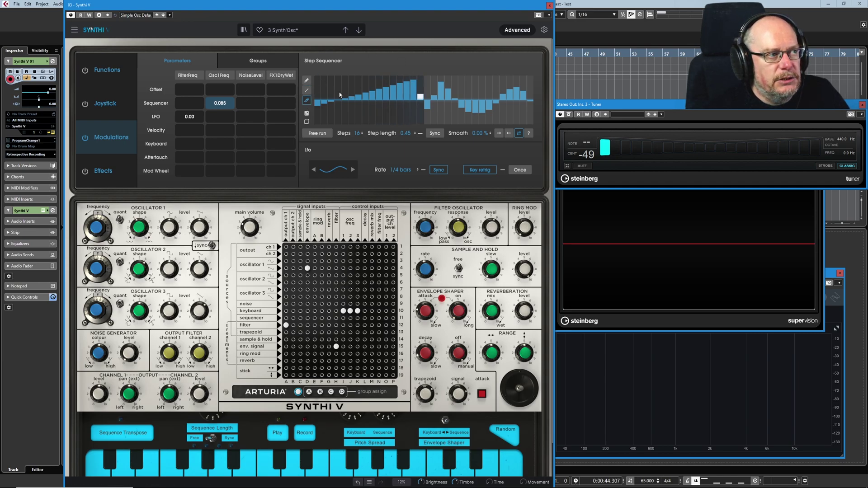
{"action": "left_click_drag", "start_coordinate": [346, 93], "coordinate": [420, 94]}
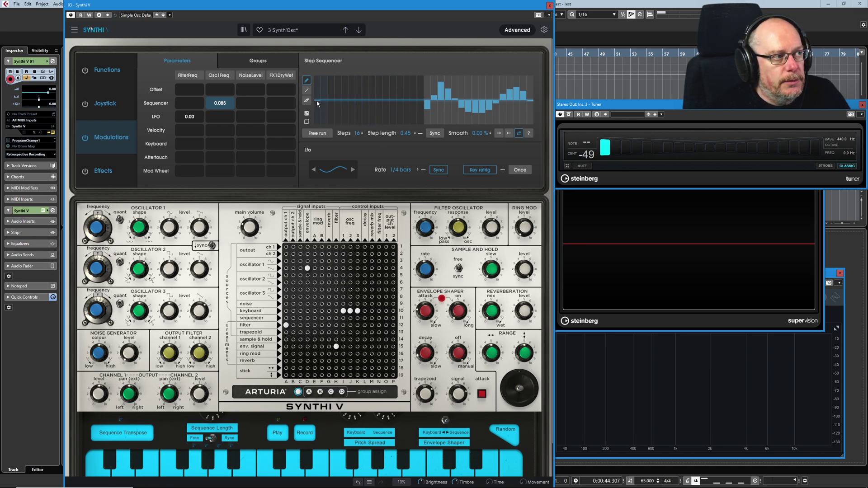
{"action": "mouse_move", "coordinate": [369, 93]}
{"action": "left_mouse_down"}
{"action": "mouse_move", "coordinate": [390, 113]}
{"action": "mouse_move", "coordinate": [422, 97]}
{"action": "left_mouse_up"}
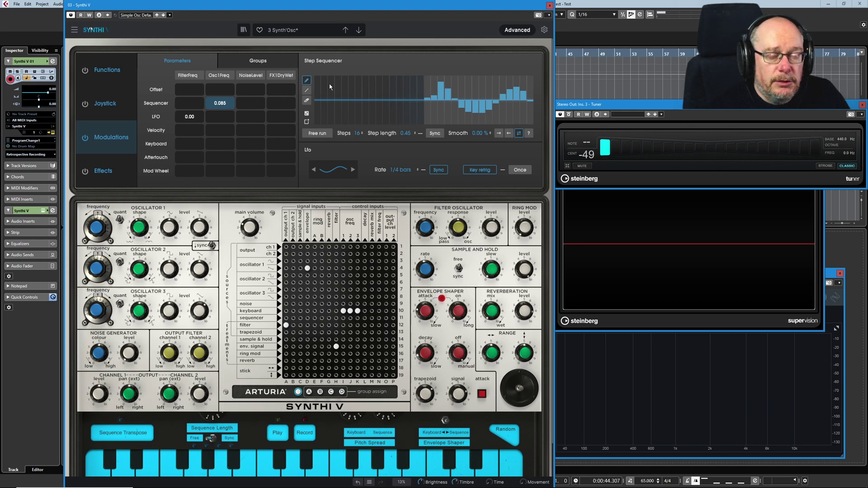
{"action": "left_click", "coordinate": [306, 100]}
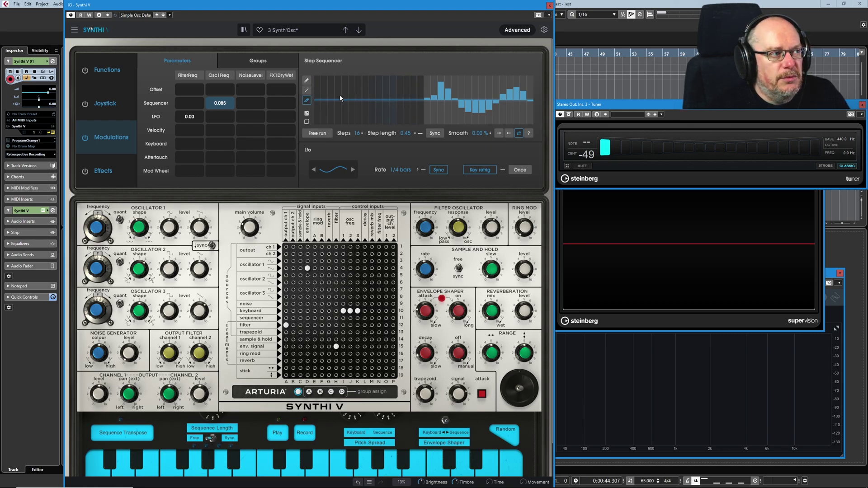
Step: Randomize all step values of the step sequencer several times
{"action": "left_click", "coordinate": [306, 114]}
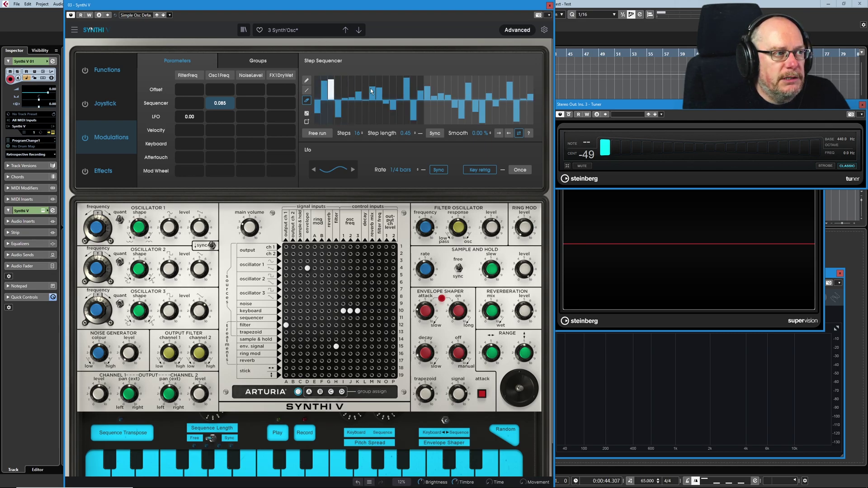
{"action": "left_click", "coordinate": [307, 114]}
{"action": "left_click", "coordinate": [306, 115]}
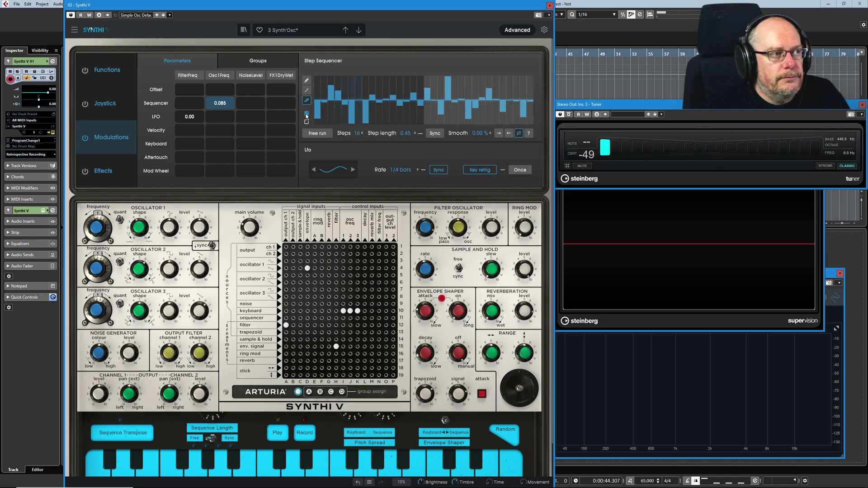
{"action": "left_click", "coordinate": [307, 115]}
{"action": "left_click", "coordinate": [306, 115]}
{"action": "left_click", "coordinate": [306, 116]}
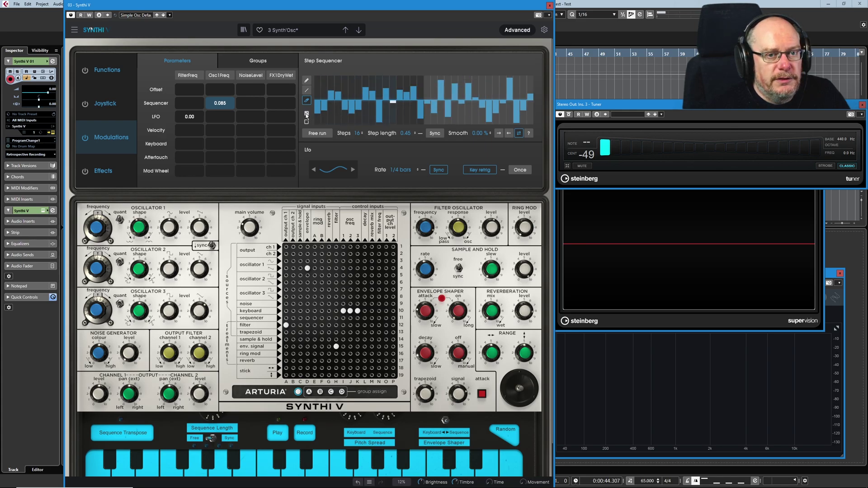
{"action": "left_click", "coordinate": [307, 115]}
{"action": "left_click", "coordinate": [307, 115]}
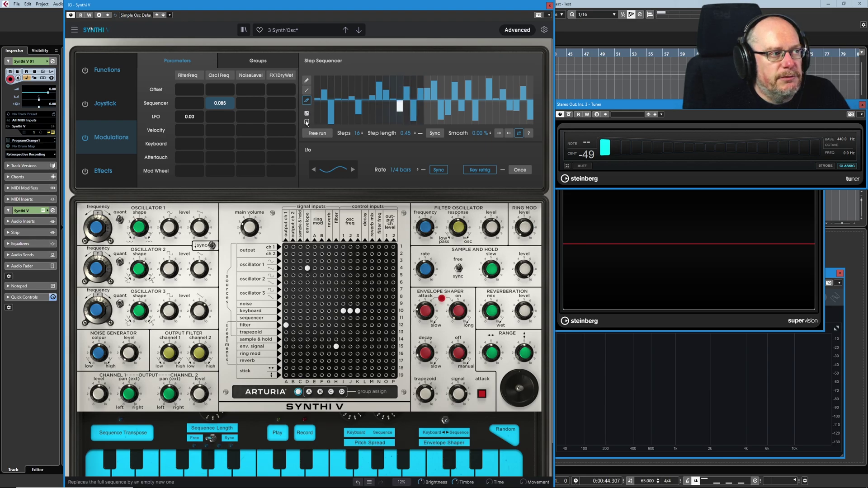
Step: Replace the whole sequence with an empty one and draw a freehand curve that rises, falls and dips below zero
{"action": "left_click", "coordinate": [306, 122]}
{"action": "left_click", "coordinate": [306, 80]}
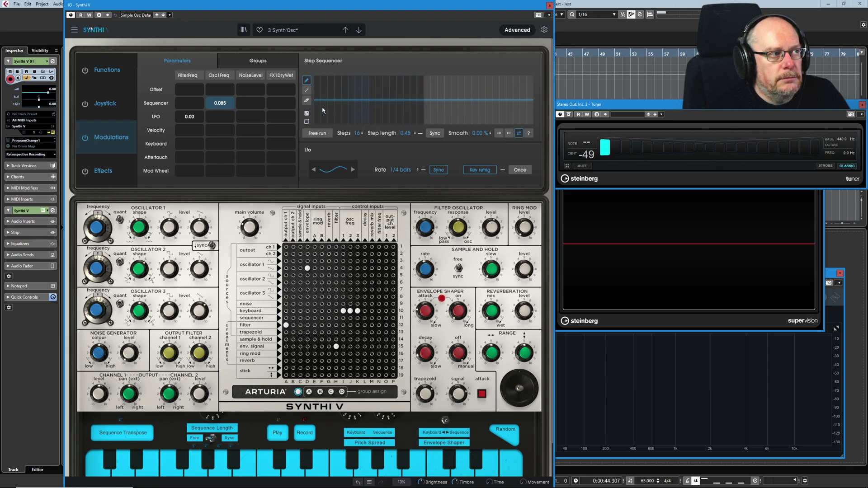
{"action": "left_click_drag", "start_coordinate": [323, 102], "coordinate": [394, 84]}
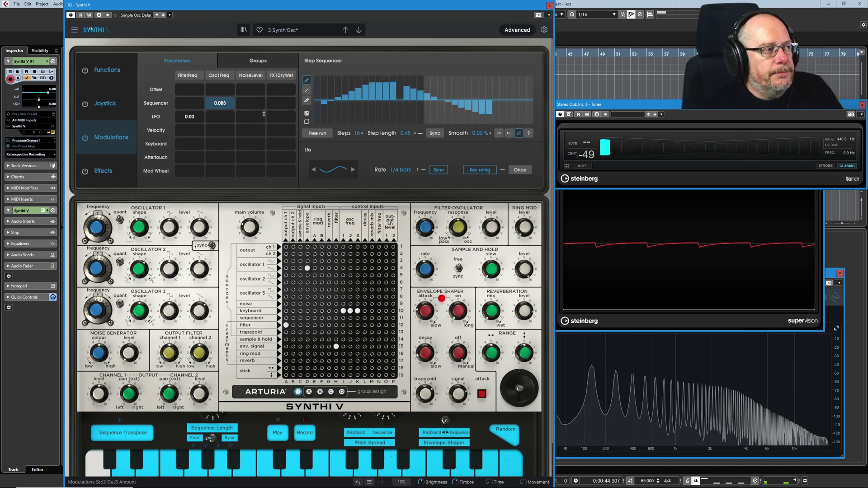
Step: Try step sequencer amounts of 0.161 on Osc1Freq and 0.326 on FilterFreq, and clear both assignments
{"action": "left_click_drag", "start_coordinate": [222, 107], "coordinate": [222, 99]}
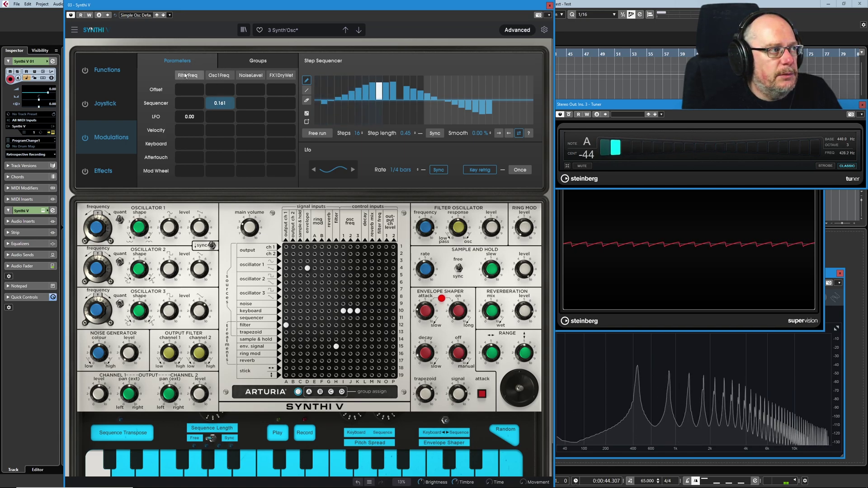
{"action": "left_click_drag", "start_coordinate": [188, 105], "coordinate": [188, 90]}
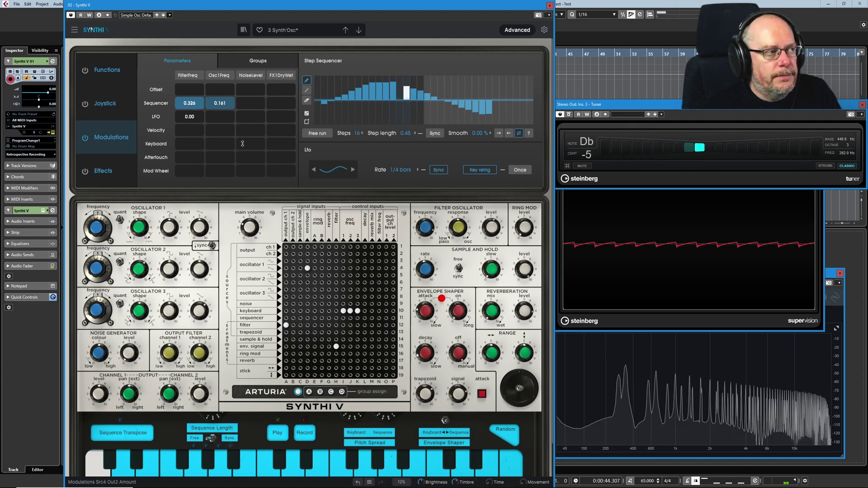
{"action": "double_click", "coordinate": [188, 103]}
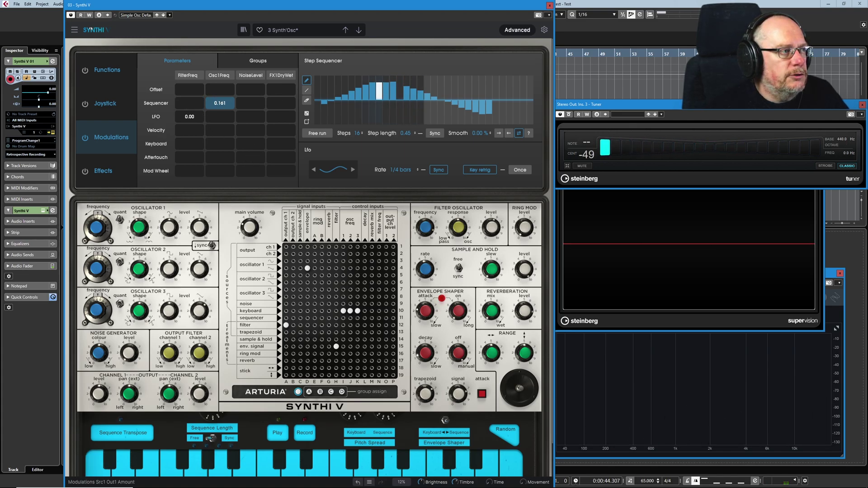
{"action": "double_click", "coordinate": [221, 104]}
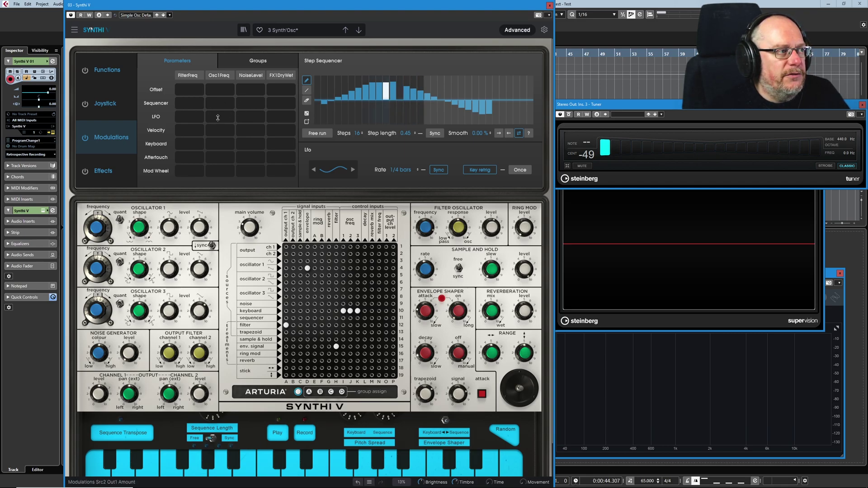
Step: Modulate Osc1Freq with the LFO at an amount of 0.141 and slow the LFO rate to 1 bar
{"action": "left_click_drag", "start_coordinate": [217, 119], "coordinate": [217, 110]}
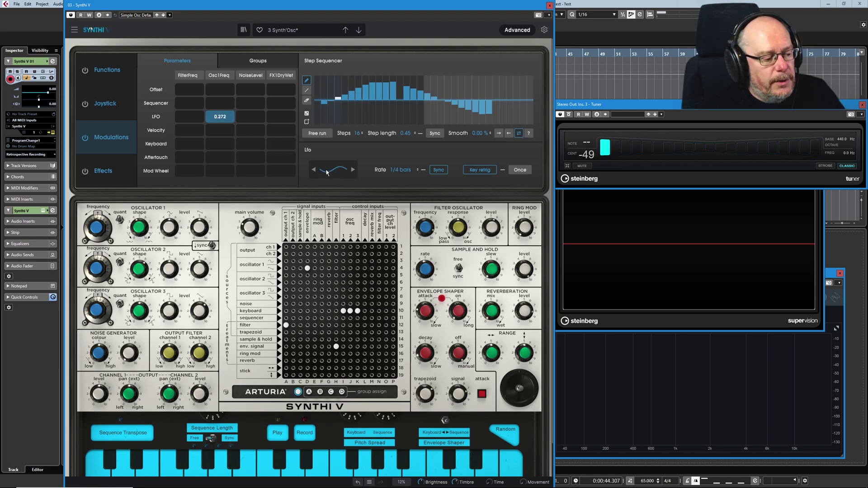
{"action": "left_click_drag", "start_coordinate": [220, 118], "coordinate": [220, 126]}
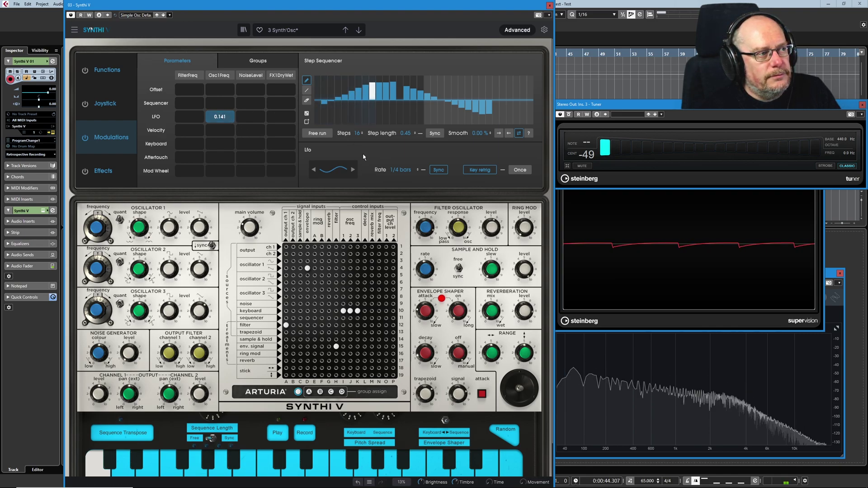
{"action": "left_click_drag", "start_coordinate": [400, 170], "coordinate": [401, 173]}
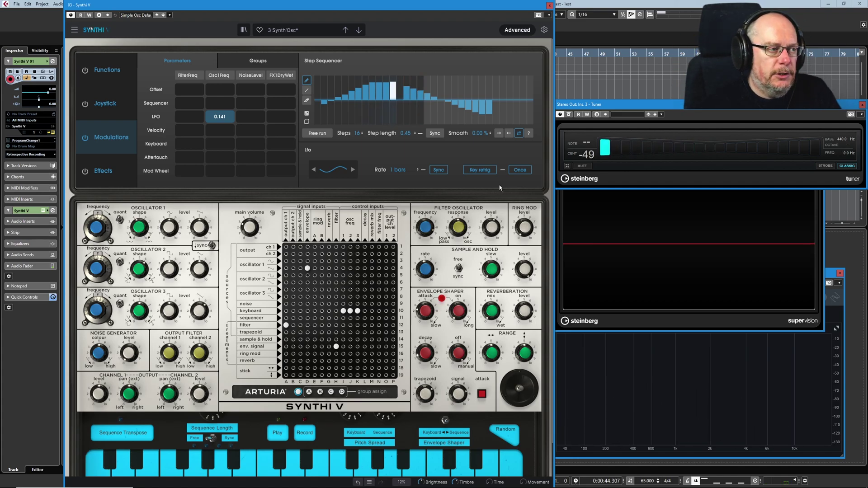
Step: Try the ramp and square LFO shapes, and settle on the stepped random shape at 1/4 bars with an Osc1Freq amount of 0.293
{"action": "left_click", "coordinate": [352, 171]}
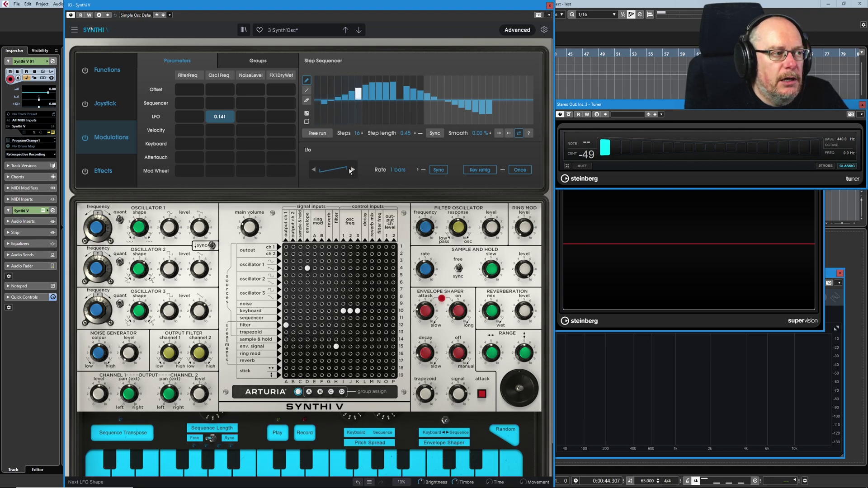
{"action": "left_click", "coordinate": [353, 171]}
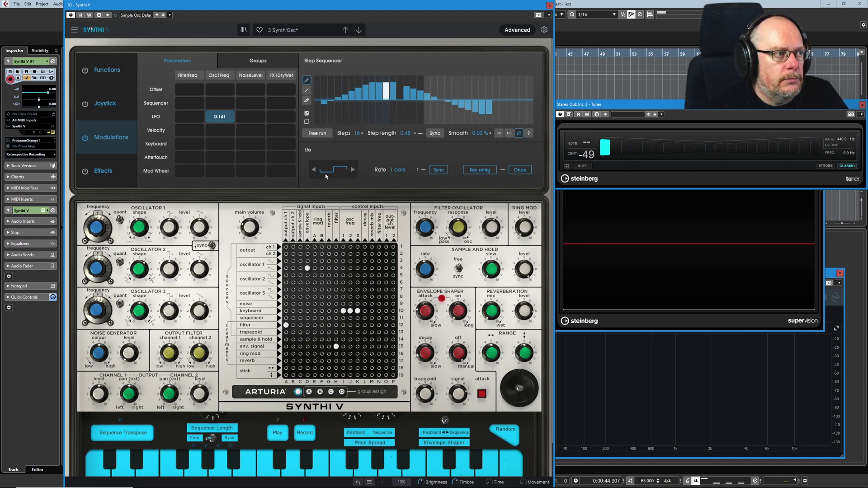
{"action": "left_click", "coordinate": [353, 170]}
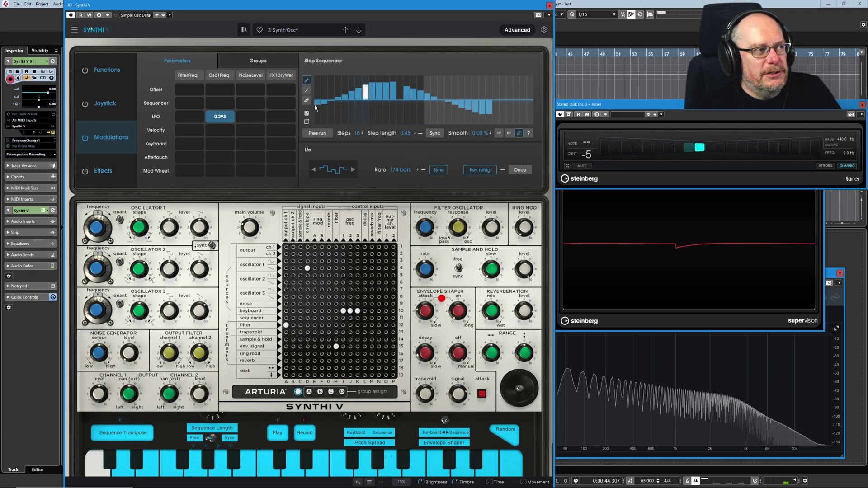
Step: Replace the drawn step sequence with an empty one, and reduce the LFO amount on Osc1Freq to 0.168 before clearing it
{"action": "mouse_move", "coordinate": [316, 102]}
{"action": "left_mouse_down"}
{"action": "mouse_move", "coordinate": [451, 96]}
{"action": "mouse_move", "coordinate": [401, 94]}
{"action": "left_mouse_up"}
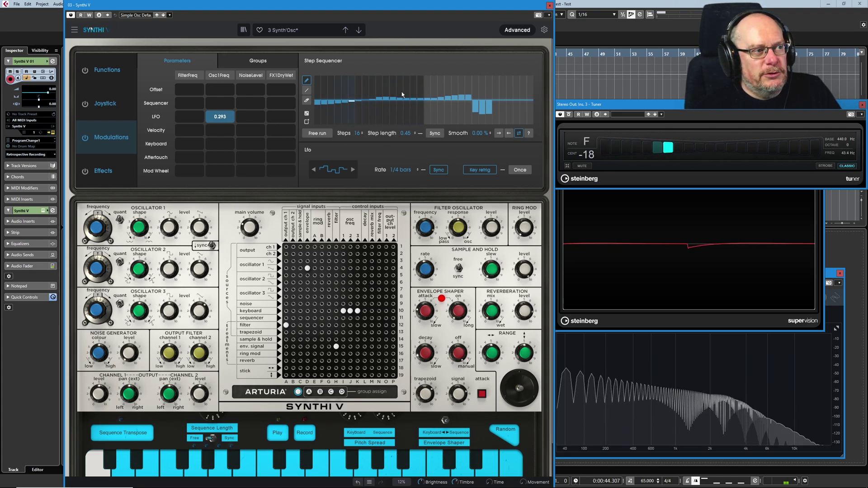
{"action": "left_click", "coordinate": [307, 122]}
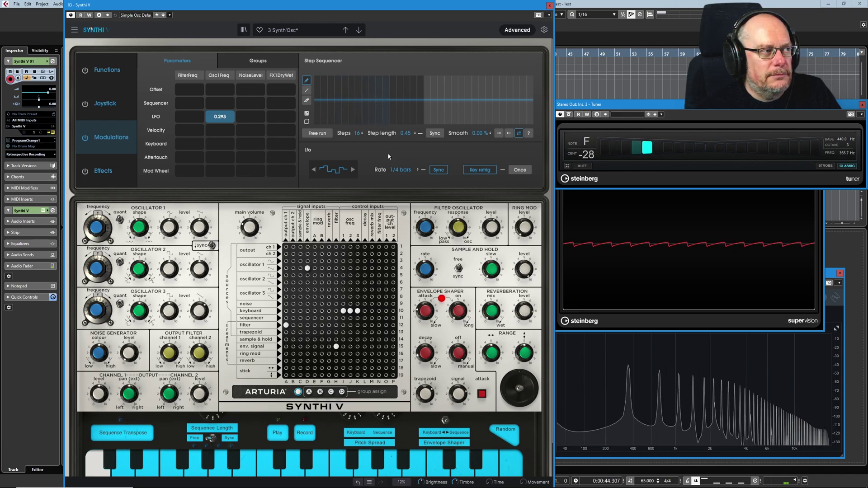
{"action": "left_click_drag", "start_coordinate": [221, 118], "coordinate": [223, 145]}
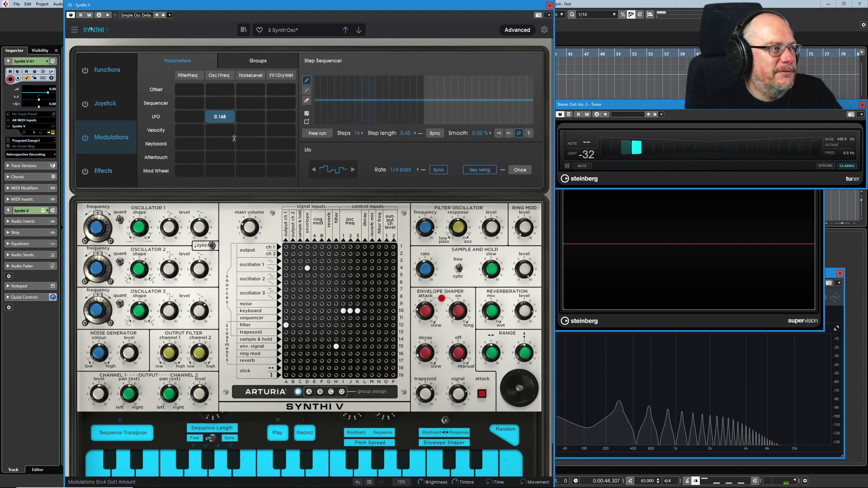
{"action": "double_click", "coordinate": [219, 117]}
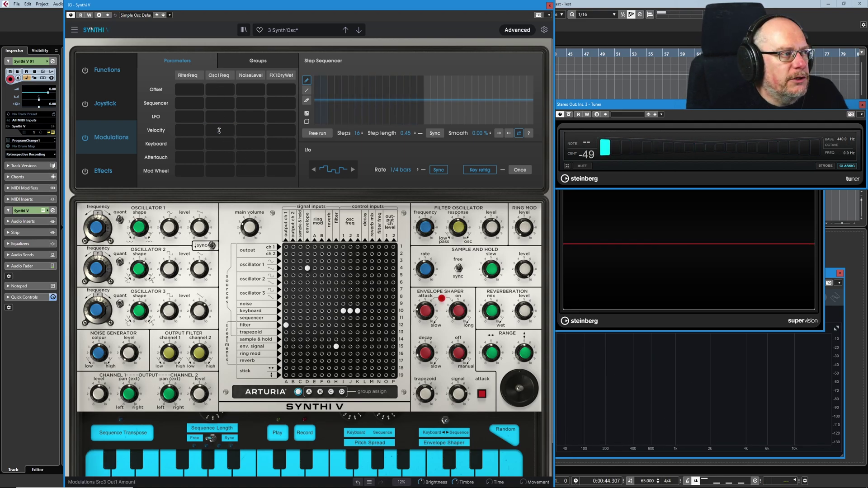
Step: Try the keyboard as an Osc1Freq modulation source down to 0.060 and aftertouch at 0.467, clearing both
{"action": "left_click_drag", "start_coordinate": [220, 131], "coordinate": [219, 130]}
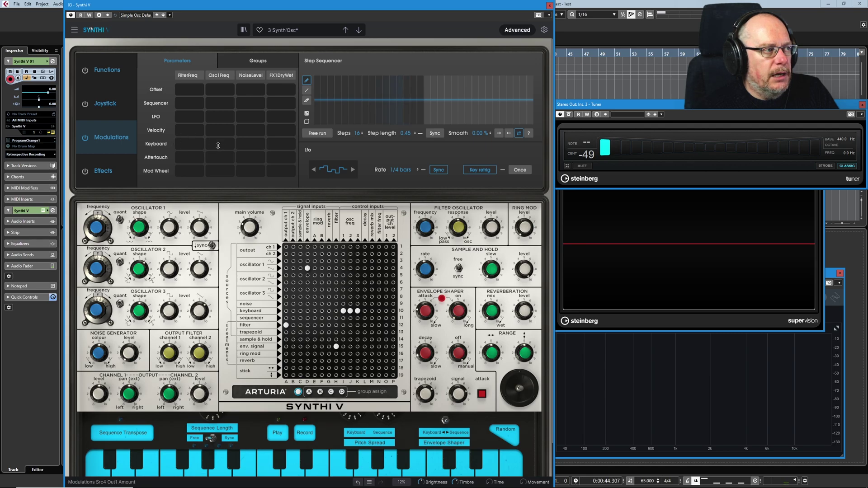
{"action": "left_click_drag", "start_coordinate": [219, 143], "coordinate": [220, 127]}
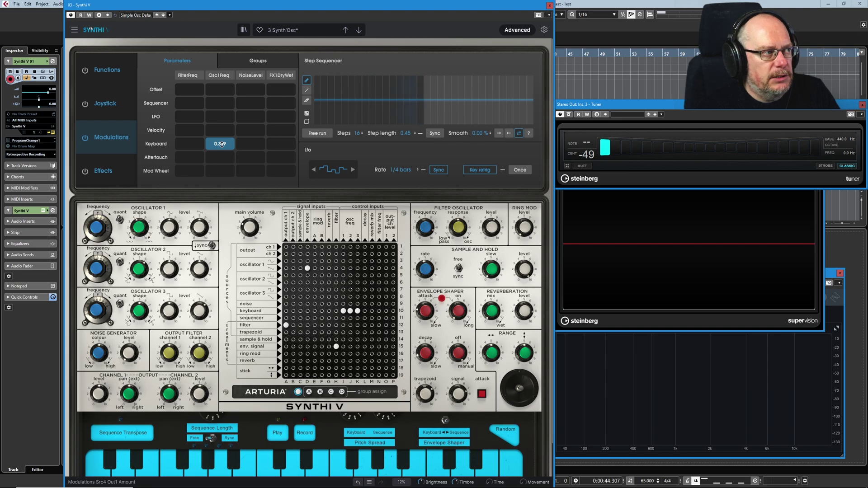
{"action": "left_click_drag", "start_coordinate": [221, 145], "coordinate": [221, 163]}
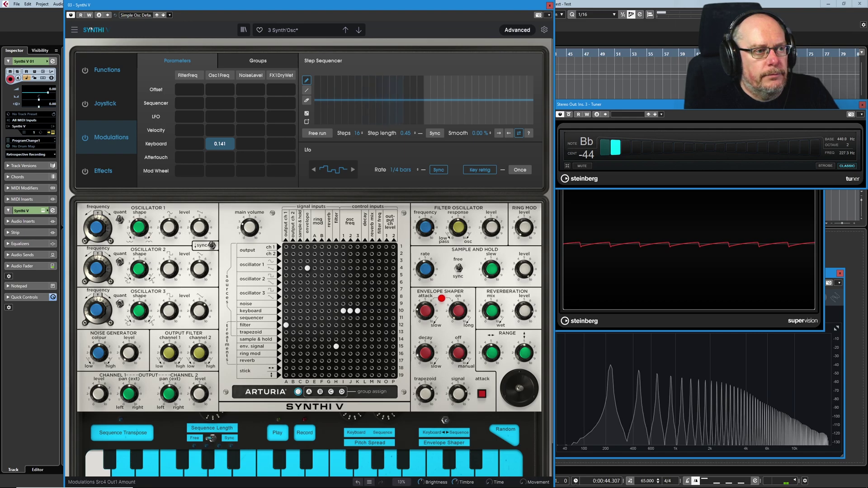
{"action": "left_click_drag", "start_coordinate": [221, 163], "coordinate": [221, 171]}
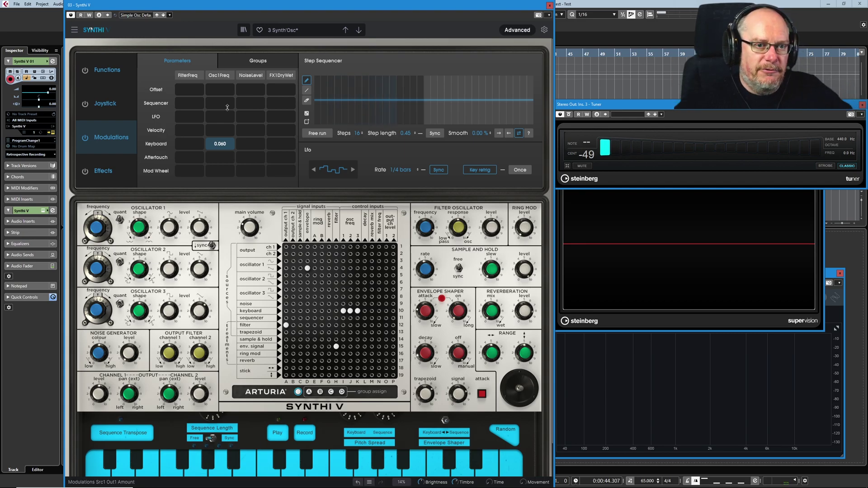
{"action": "left_click_drag", "start_coordinate": [220, 157], "coordinate": [219, 137]}
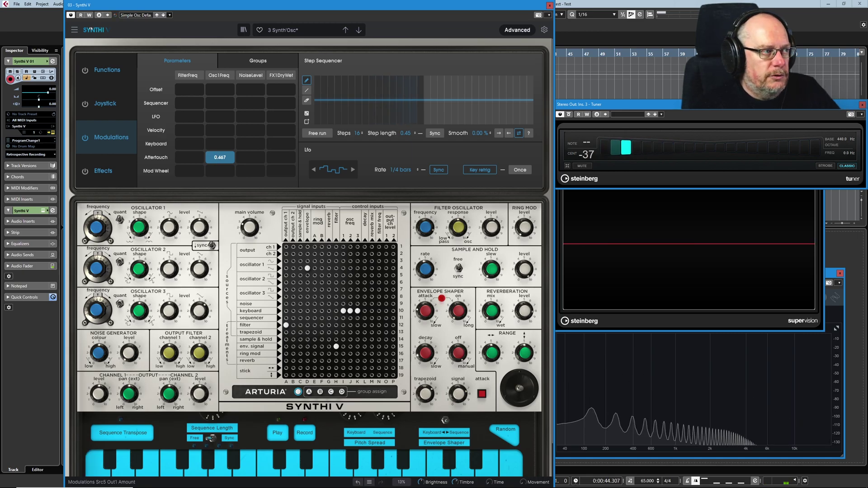
{"action": "double_click", "coordinate": [222, 160]}
Step: Set the mod wheel amount on Osc1Freq to 0.482, check the joystick's Map Modwheel To Y option, and clear the amount
{"action": "left_click_drag", "start_coordinate": [219, 168], "coordinate": [218, 156]}
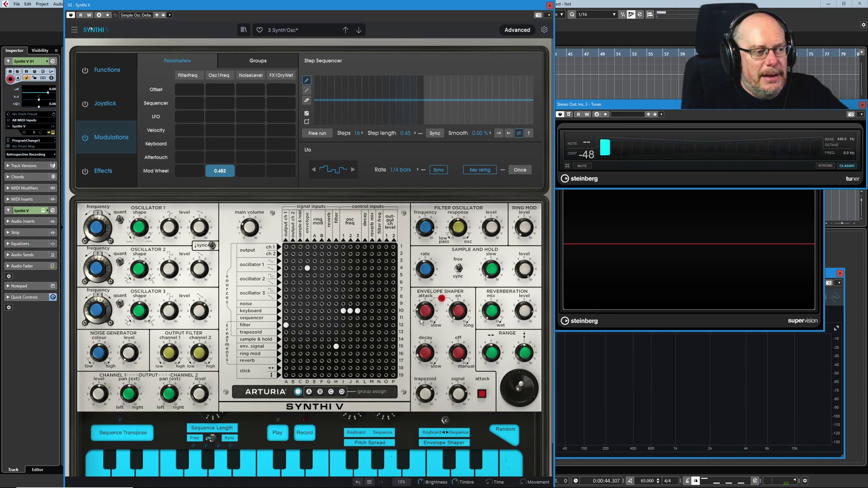
{"action": "mouse_move", "coordinate": [525, 393]}
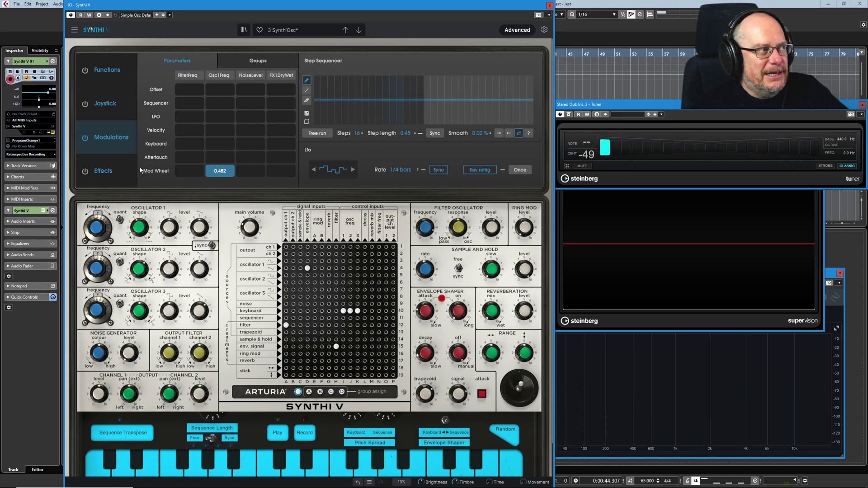
{"action": "left_click", "coordinate": [104, 103]}
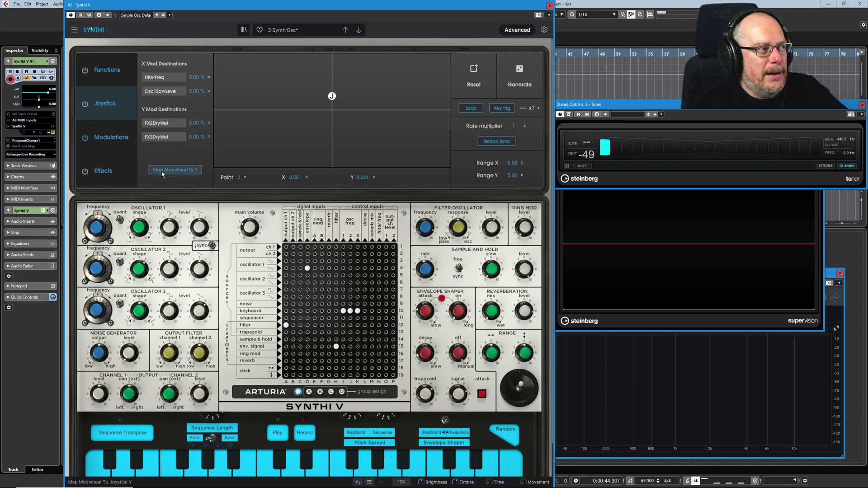
{"action": "left_click", "coordinate": [112, 137]}
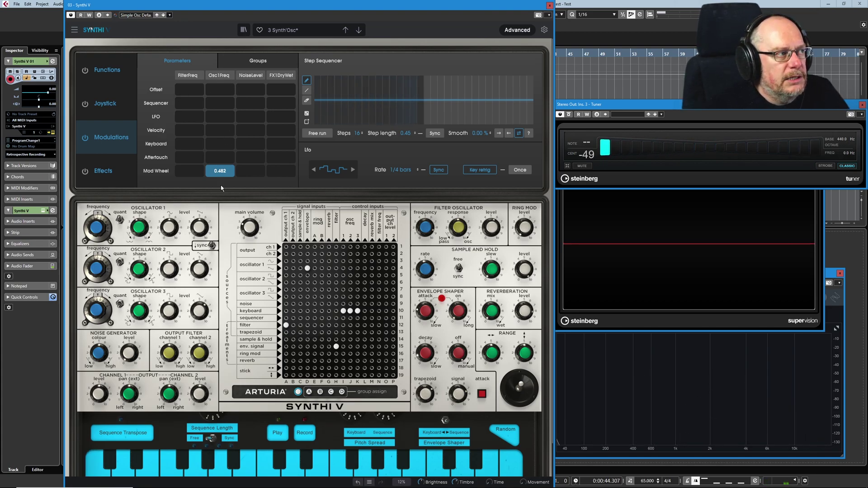
{"action": "double_click", "coordinate": [220, 171]}
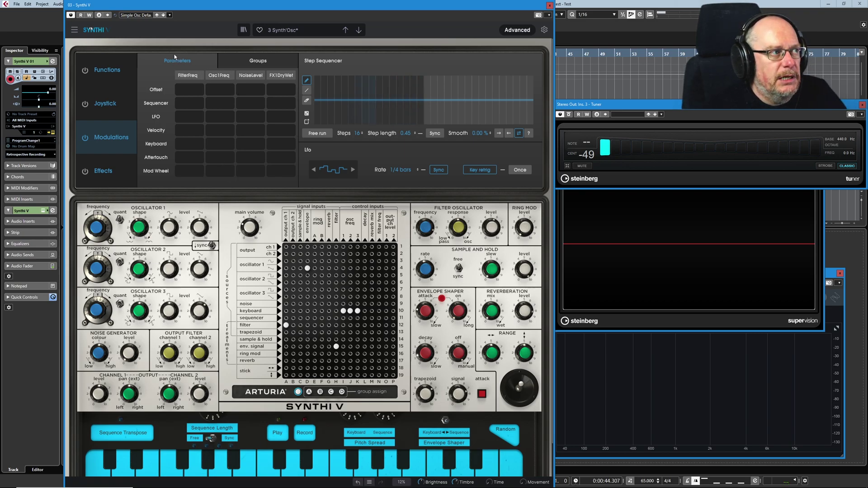
Step: Draw a new 16-step sequence that peaks, dips below zero and rises again, and assign the sequencer to modulation group A at 1.00
{"action": "left_click", "coordinate": [260, 60]}
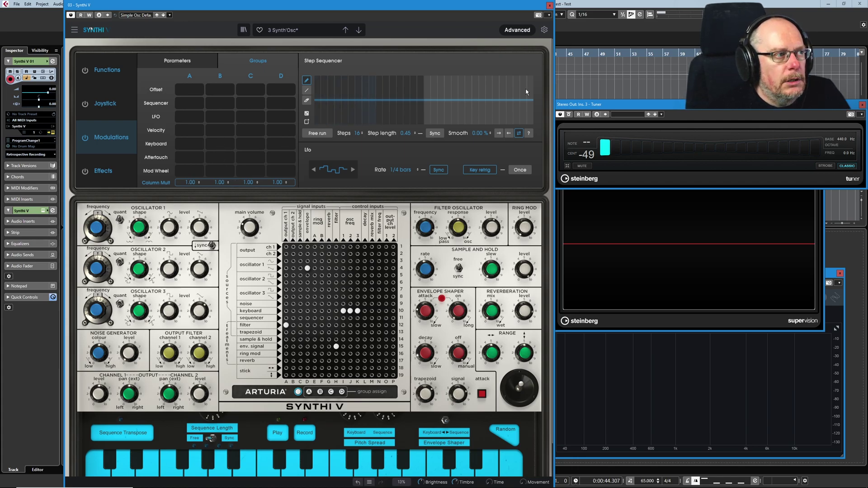
{"action": "mouse_move", "coordinate": [317, 99]}
{"action": "left_mouse_down"}
{"action": "mouse_move", "coordinate": [336, 81]}
{"action": "mouse_move", "coordinate": [375, 116]}
{"action": "left_mouse_up"}
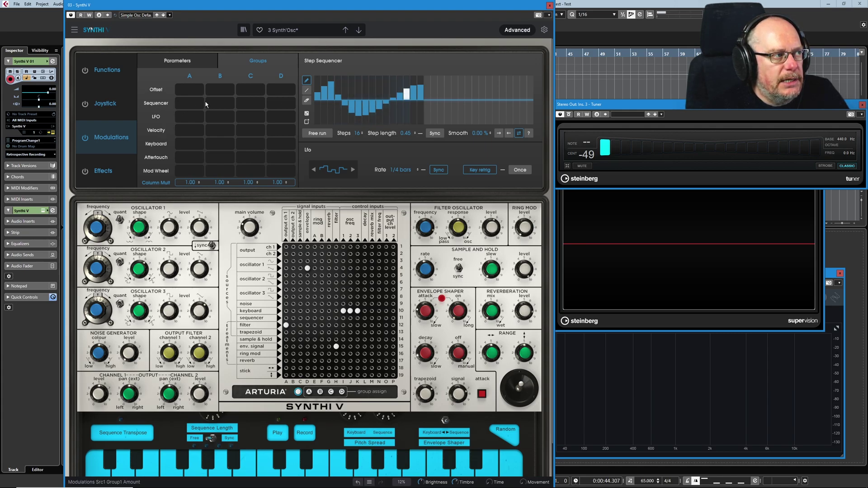
{"action": "left_click_drag", "start_coordinate": [188, 105], "coordinate": [188, 96]}
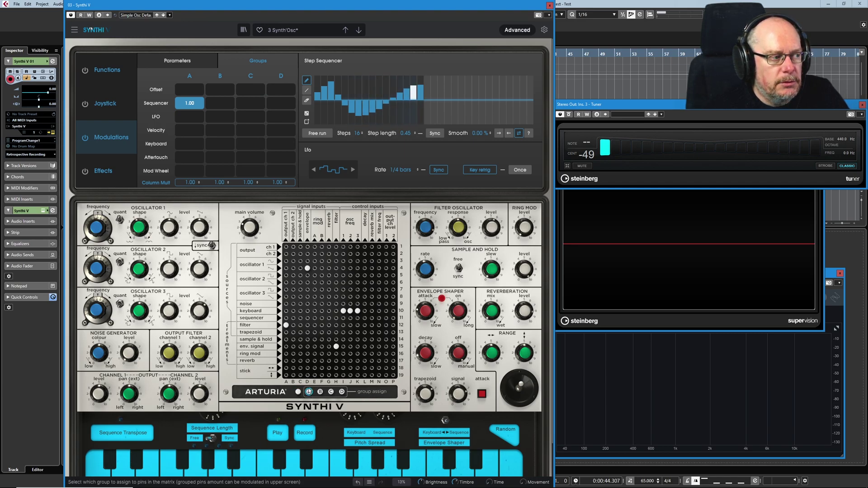
Step: Assign the keyboard to oscillator 1 frequency pin and the filter to output ch 1 pin to group A
{"action": "left_click", "coordinate": [343, 311]}
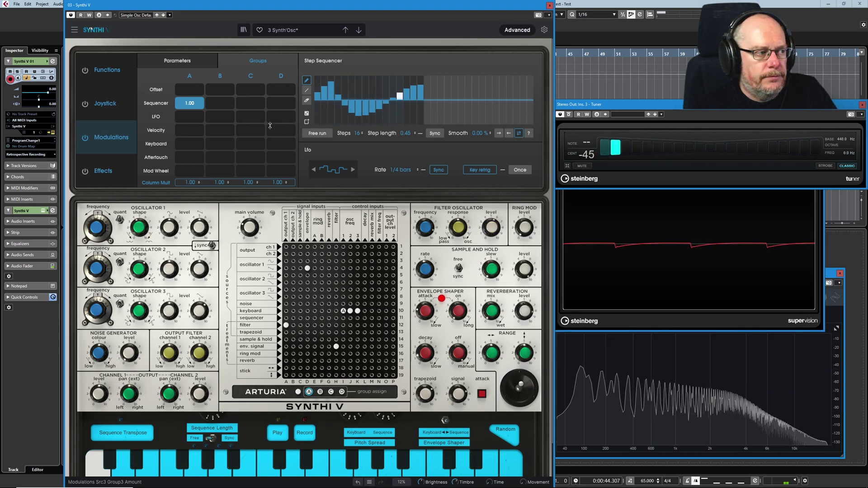
{"action": "left_click", "coordinate": [286, 326]}
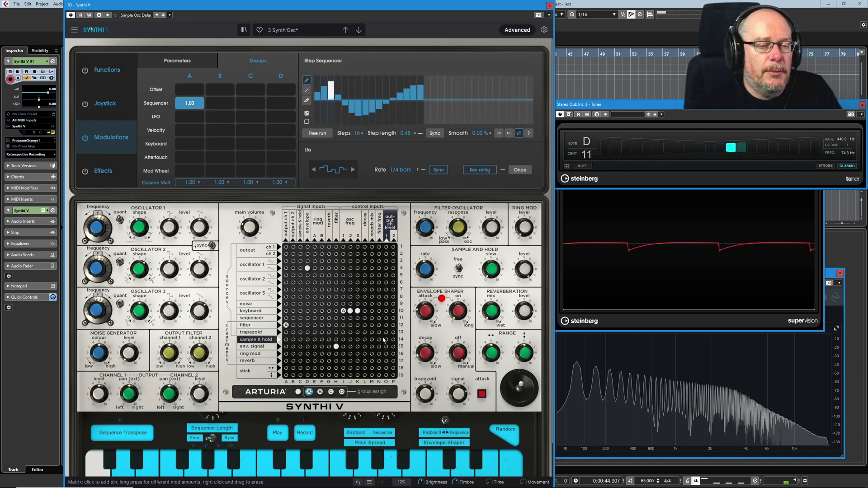
{"action": "left_click", "coordinate": [285, 325]}
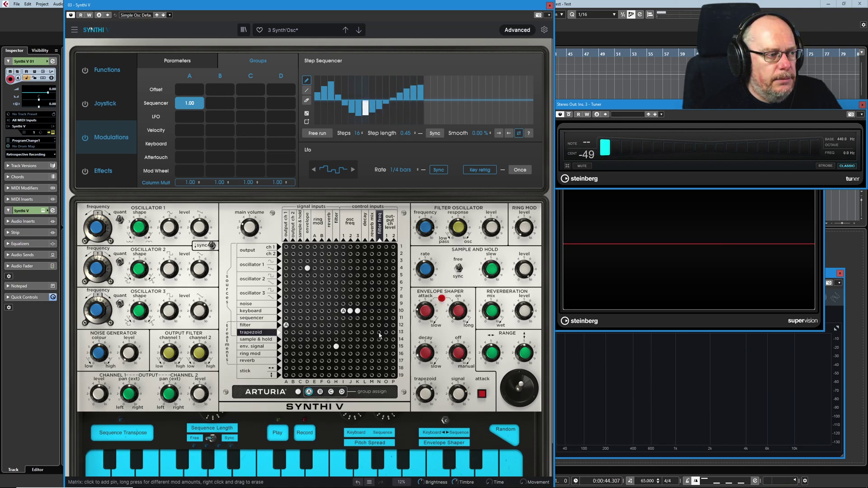
Step: Add a group A pin from the trapezoid to the filter frequency and turn down the filter oscillator's frequency
{"action": "left_click", "coordinate": [379, 333]}
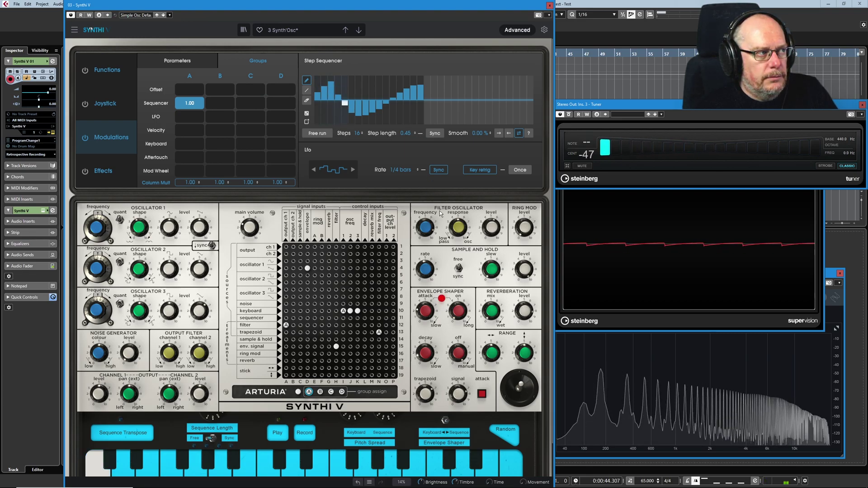
{"action": "left_click_drag", "start_coordinate": [426, 228], "coordinate": [426, 238]}
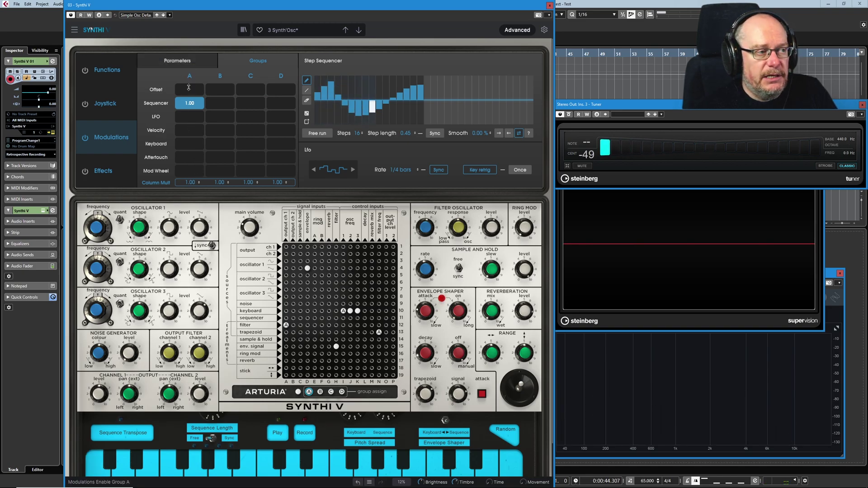
Step: Add the LFO to group A at 0.576 with a sine shape, and reduce the group's sequencer amount to 0.399
{"action": "left_click_drag", "start_coordinate": [190, 117], "coordinate": [189, 108]}
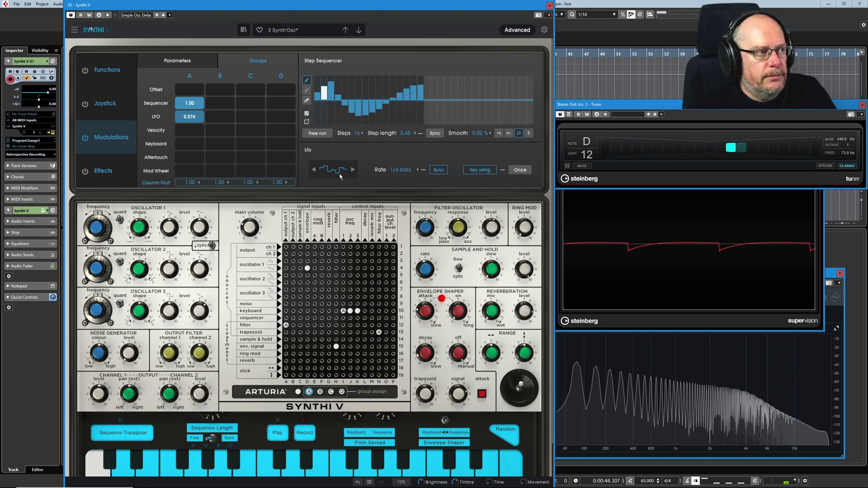
{"action": "left_click", "coordinate": [353, 169]}
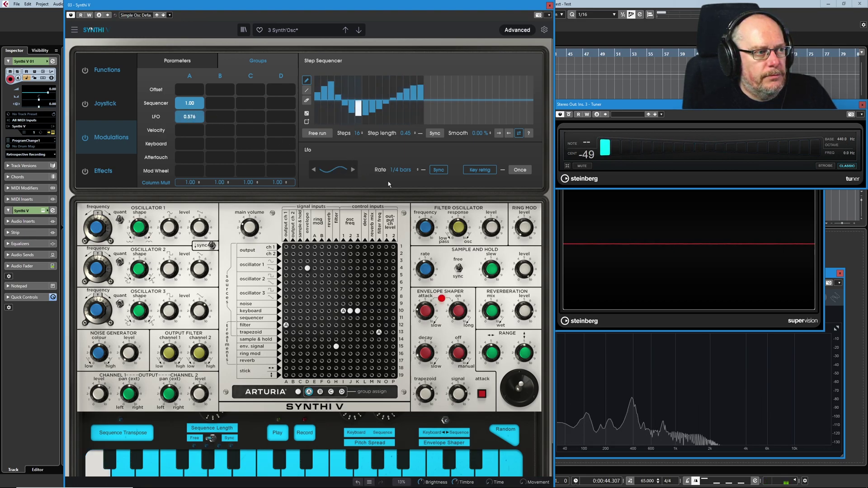
{"action": "left_click_drag", "start_coordinate": [196, 99], "coordinate": [196, 103]}
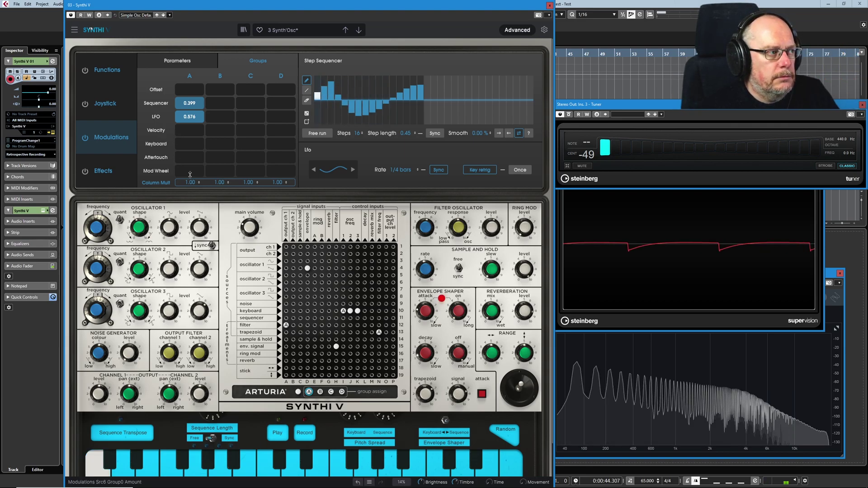
Step: Return the filter to output ch 1 pin to ungrouped, and adjust group A's column multiplier to 0.632
{"action": "left_click_drag", "start_coordinate": [189, 182], "coordinate": [190, 212]}
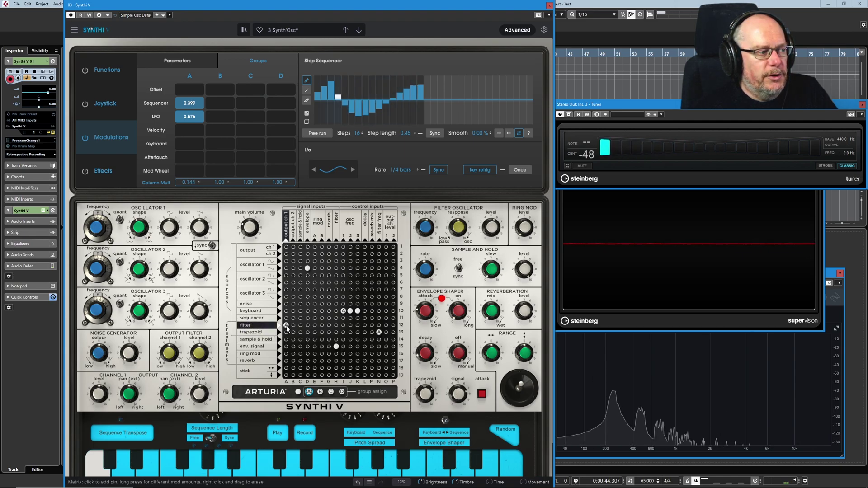
{"action": "left_click", "coordinate": [298, 391]}
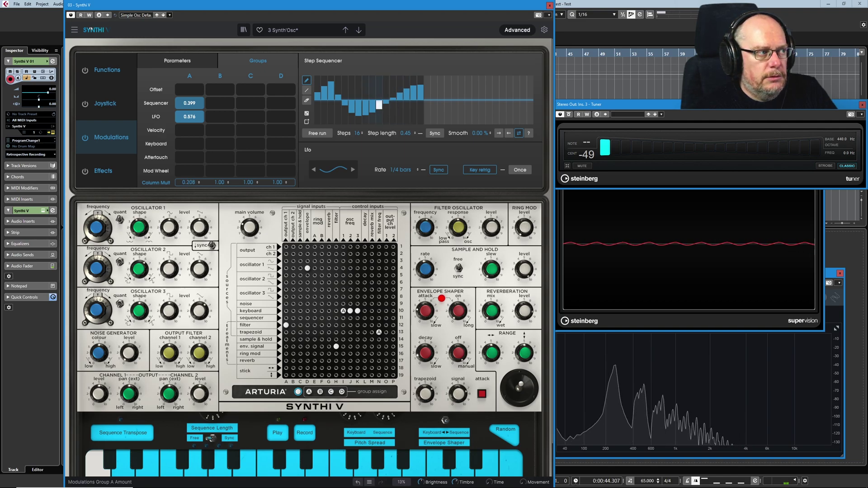
{"action": "left_click_drag", "start_coordinate": [189, 182], "coordinate": [189, 173]}
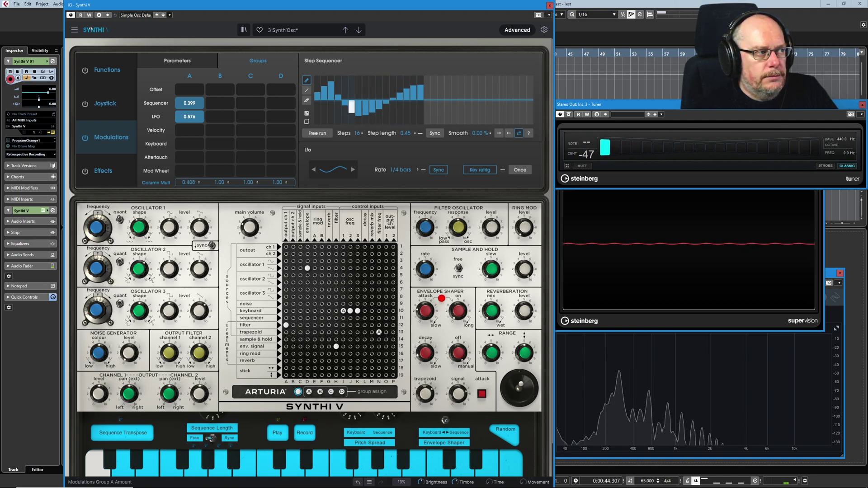
{"action": "scroll", "coordinate": [189, 182], "scroll_direction": "up", "scroll_amount": 1}
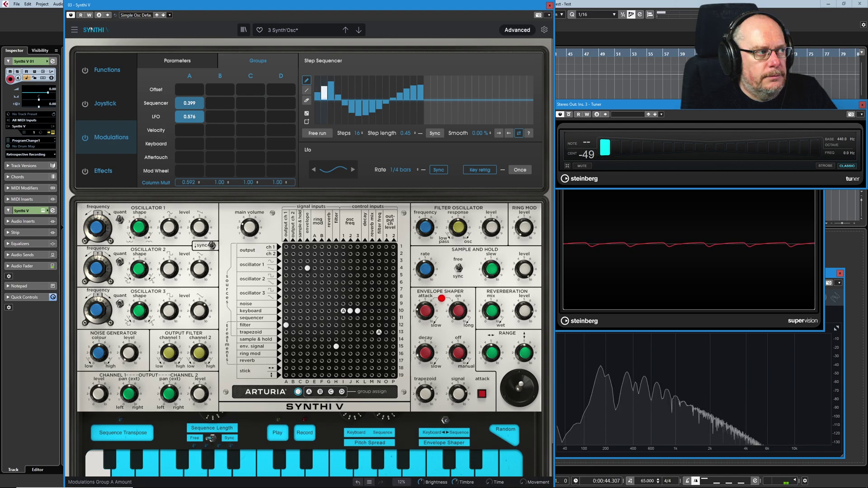
{"action": "scroll", "coordinate": [188, 182], "scroll_direction": "down", "scroll_amount": 1}
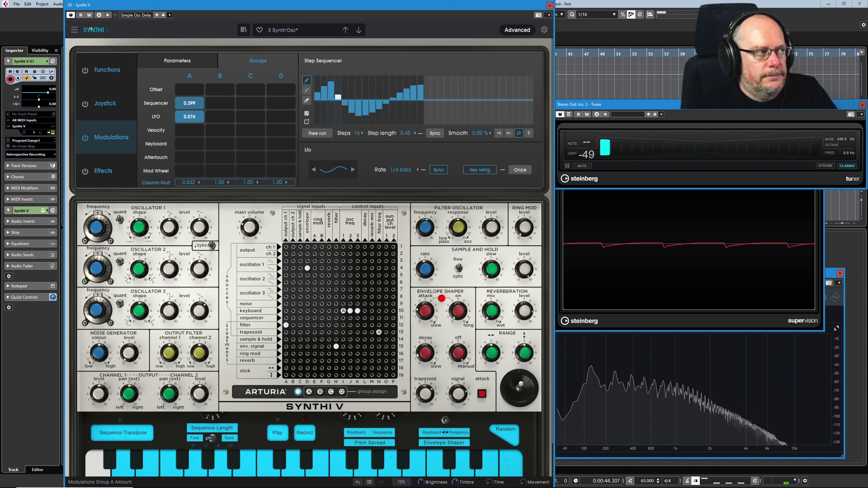